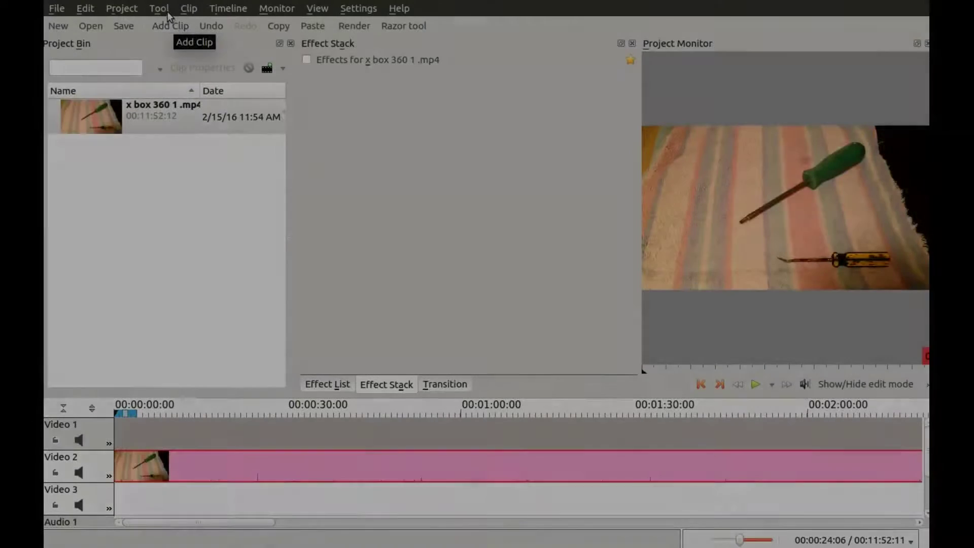
- Create a new title clip from the Project menu to get a blank 5-second title canvas
click(159, 9)
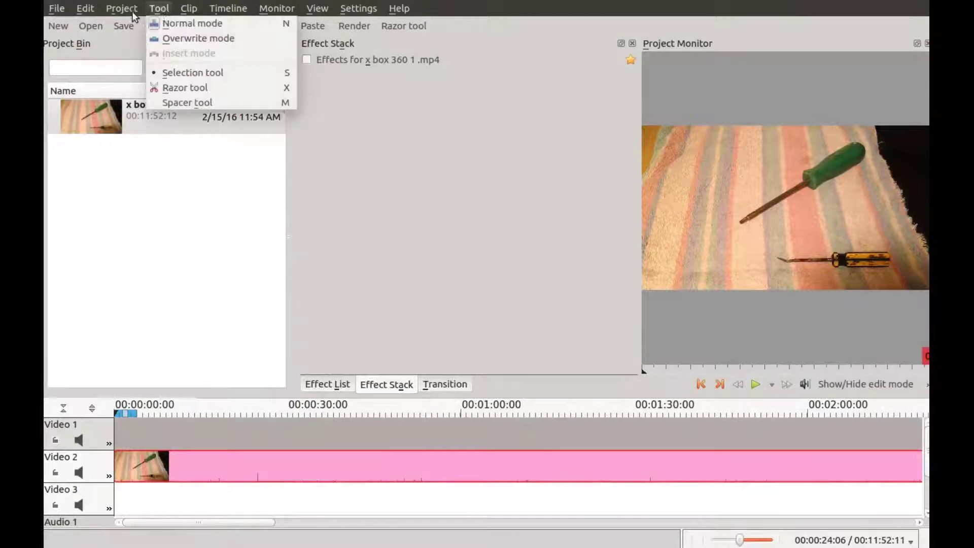
mouse_move(132, 10)
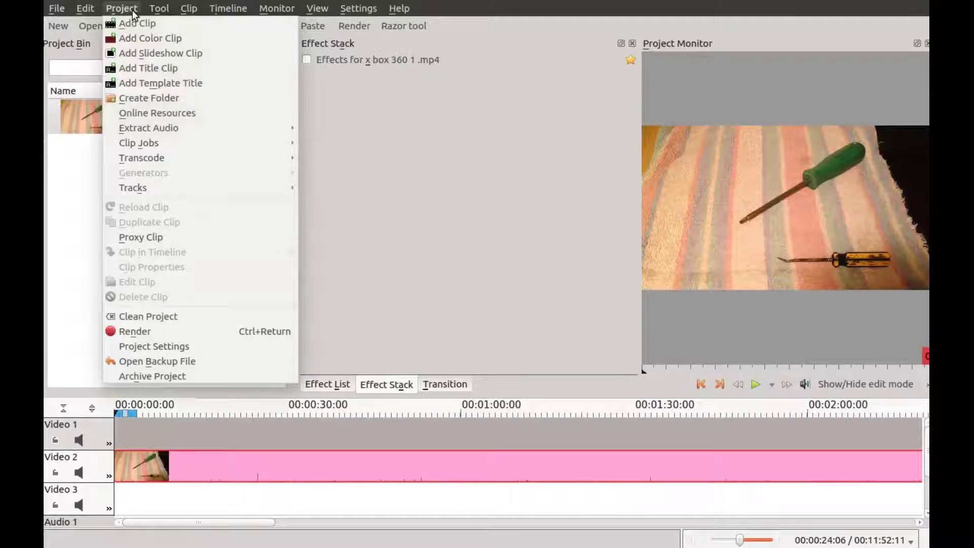
click(139, 69)
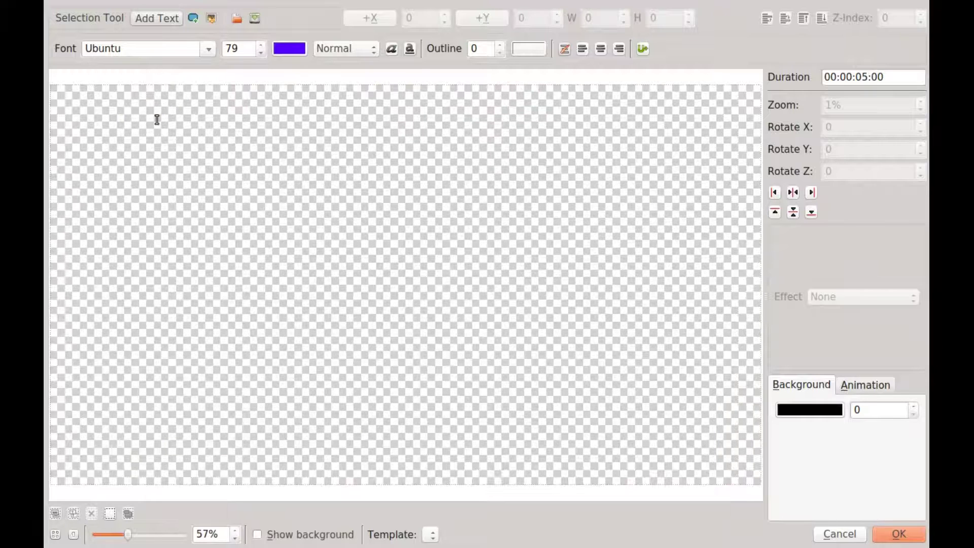
- Add a text item near the top-left reading 'Adding text to a video clip !'
click(151, 19)
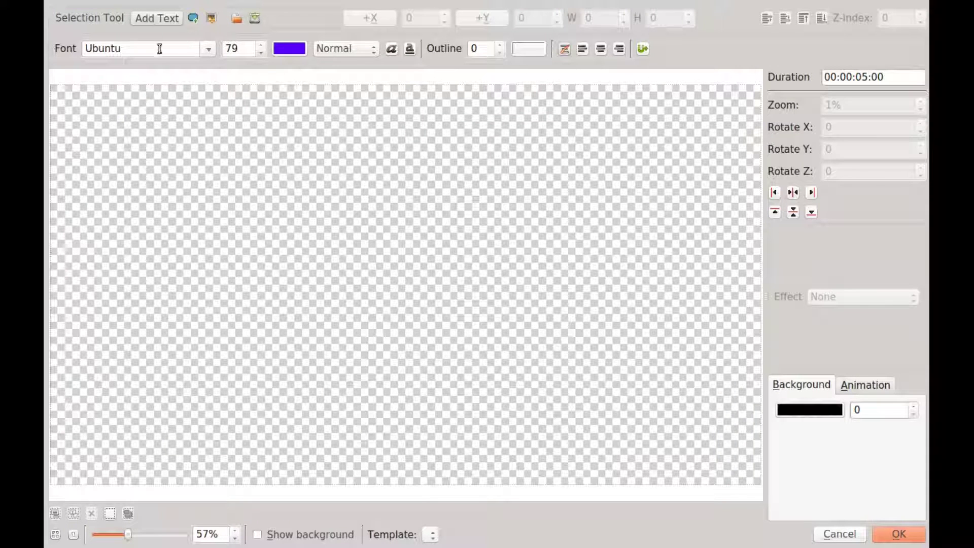
click(151, 135)
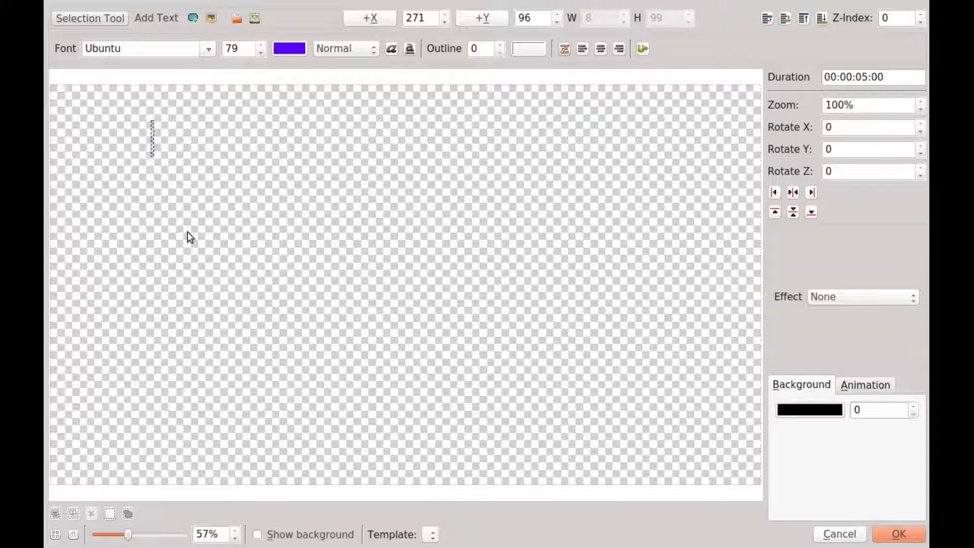
text(A)
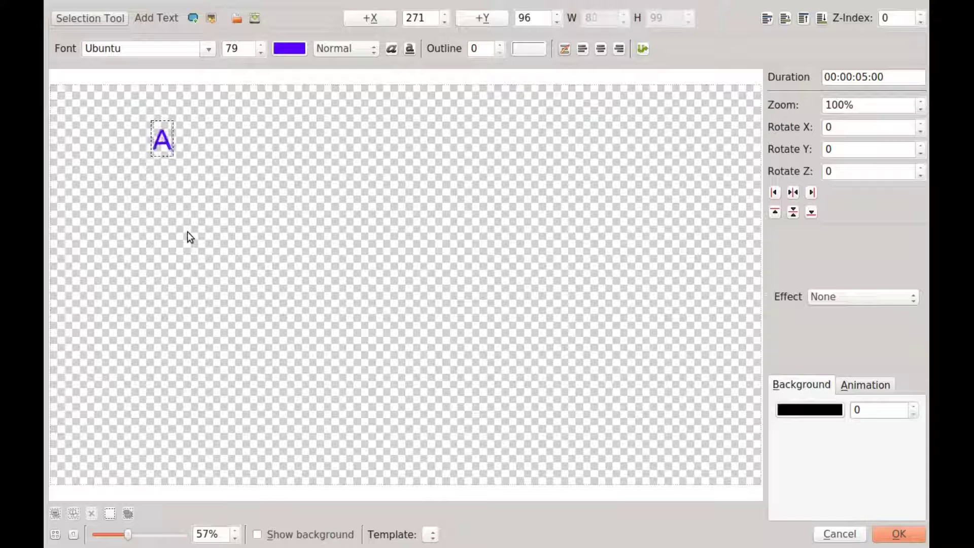
text(dd)
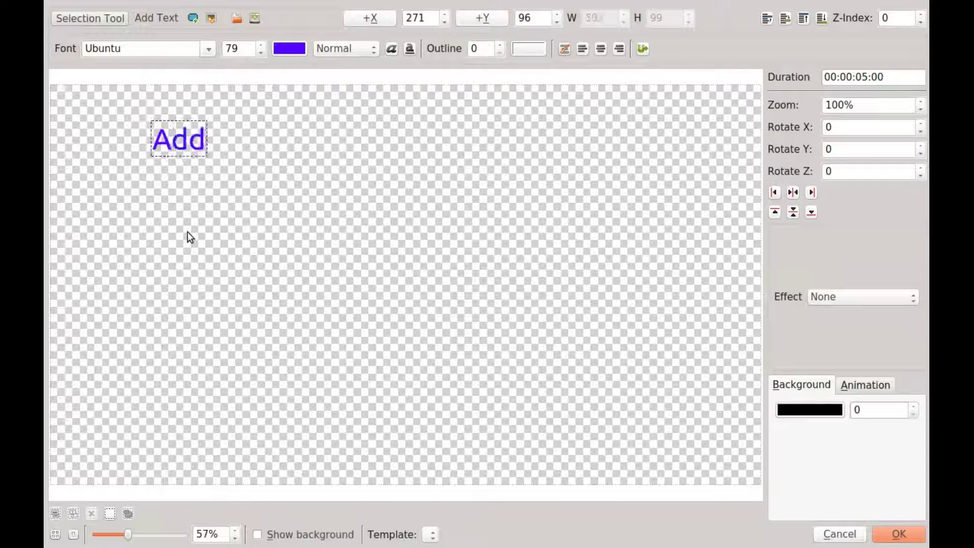
text(ing)
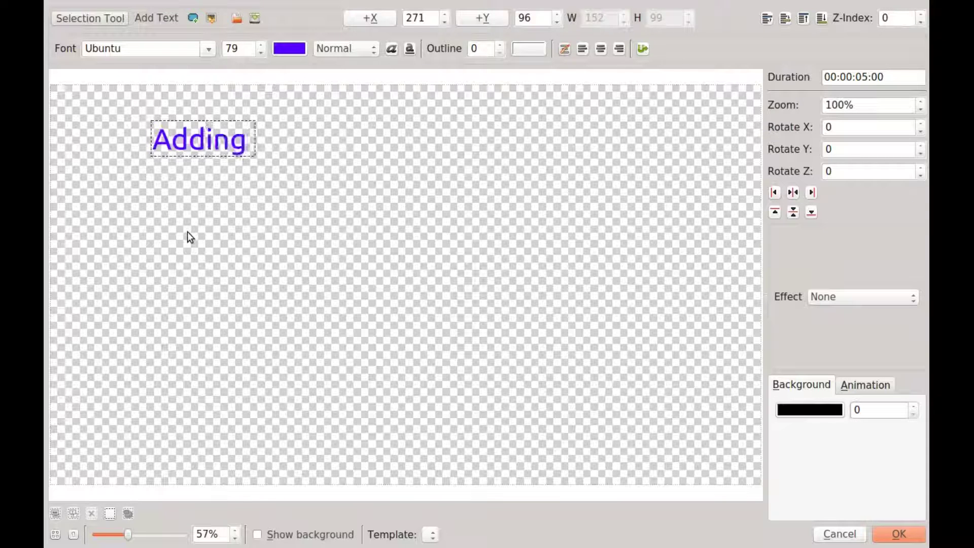
text( te)
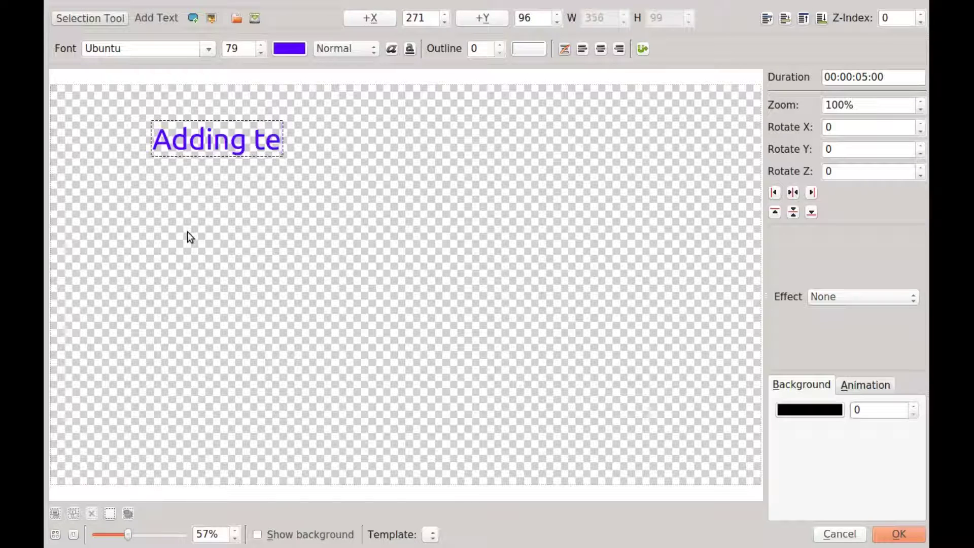
text(xt to)
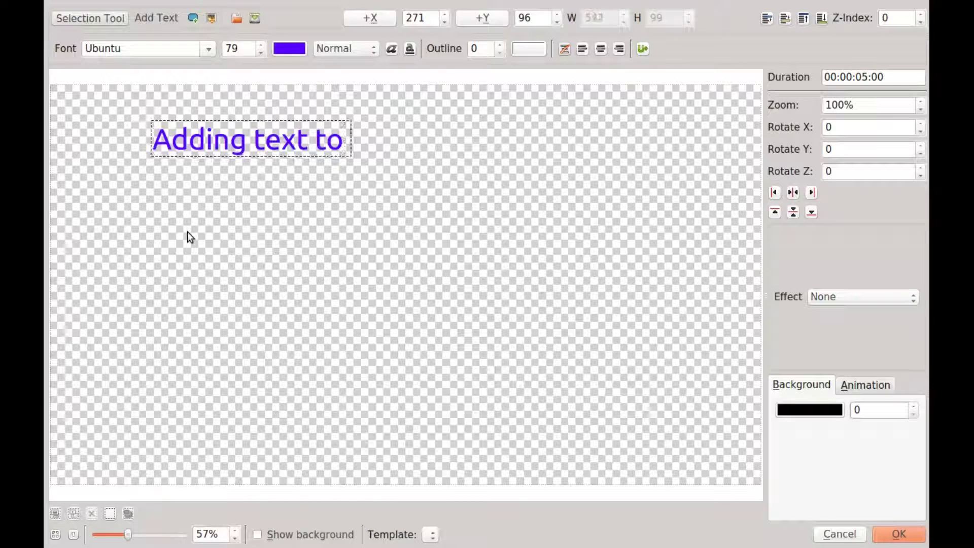
text( a vi)
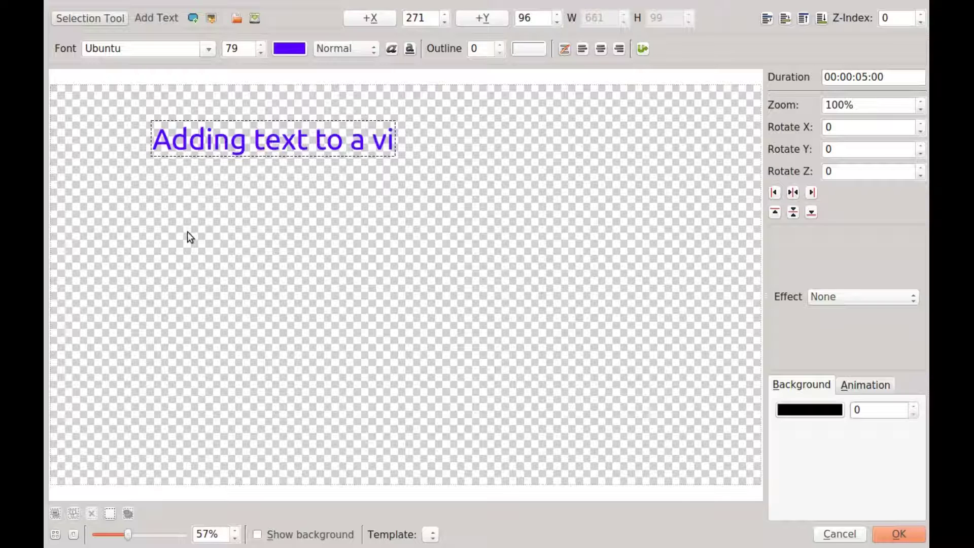
text(deo)
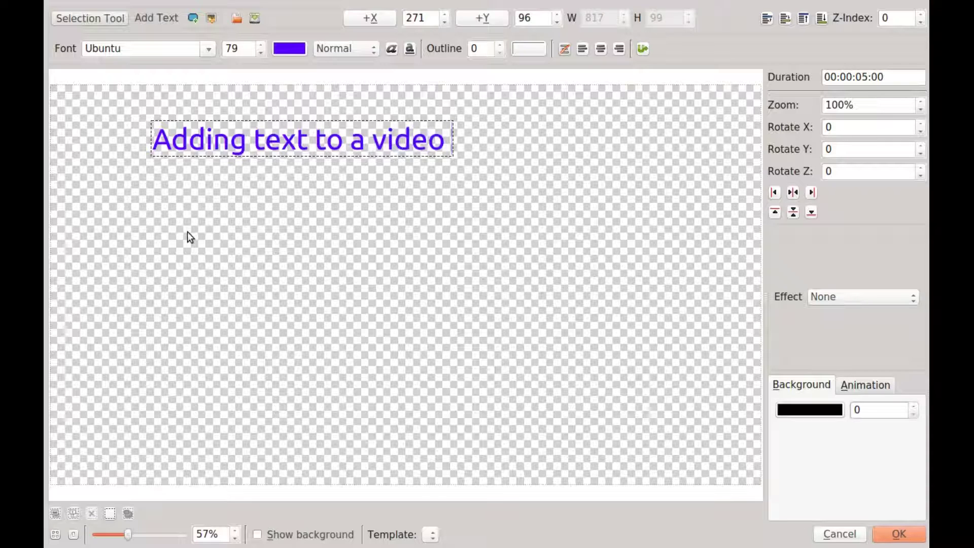
text( clip)
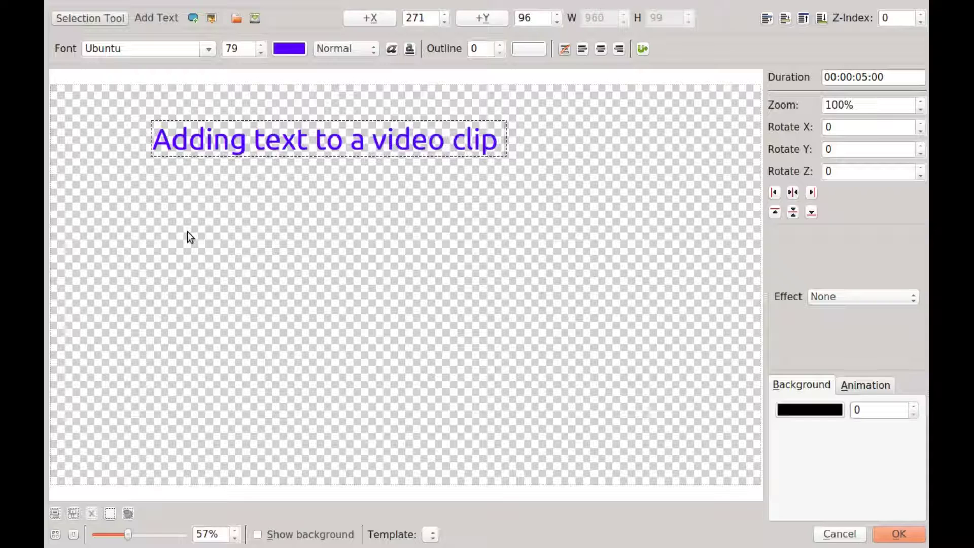
text( !)
- Show the video background and move the caption down to X 707, Y 648 above the lower screwdriver
click(258, 535)
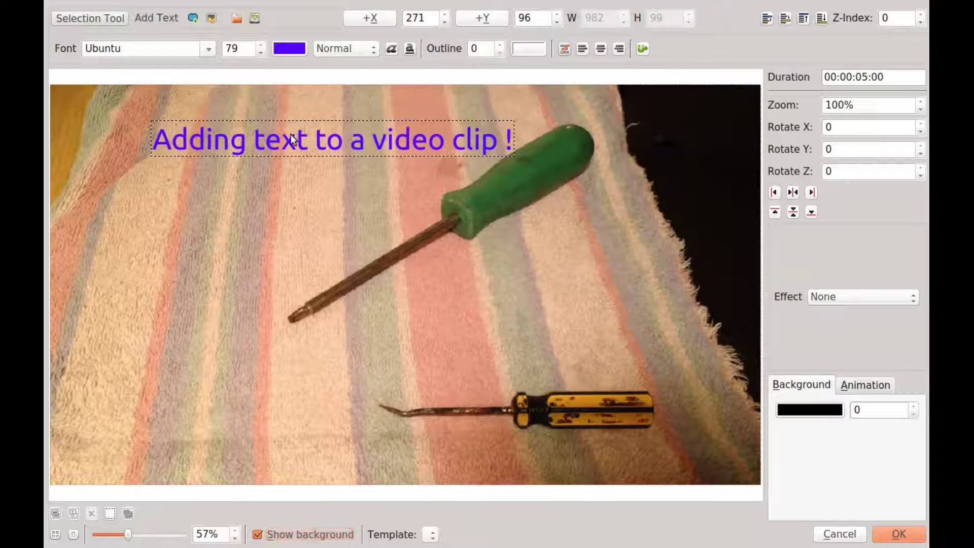
double_click(327, 138)
click(287, 196)
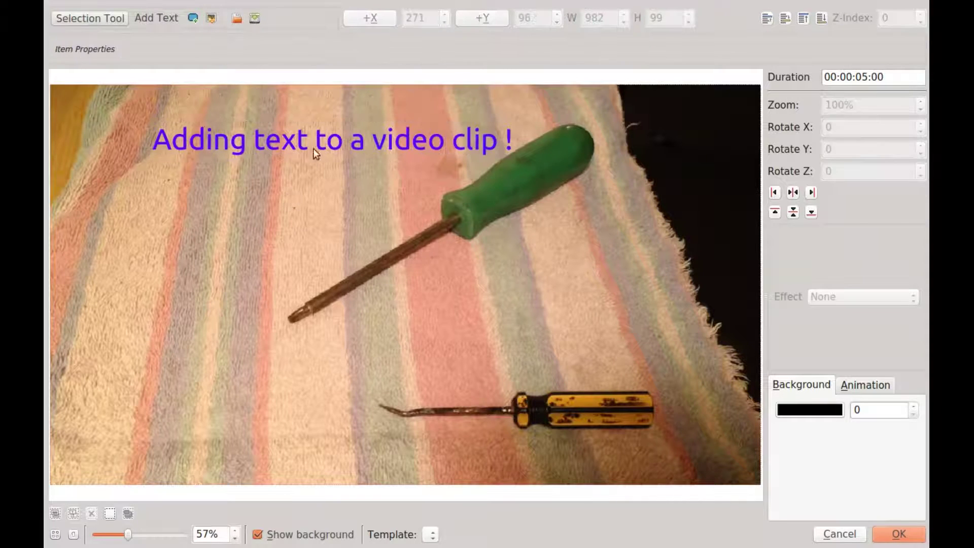
click(327, 142)
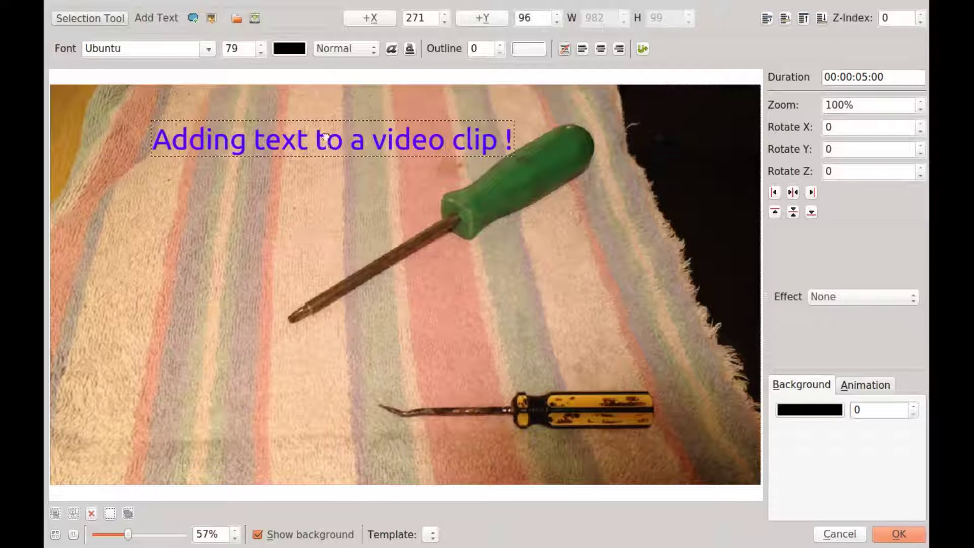
drag(326, 142, 486, 341)
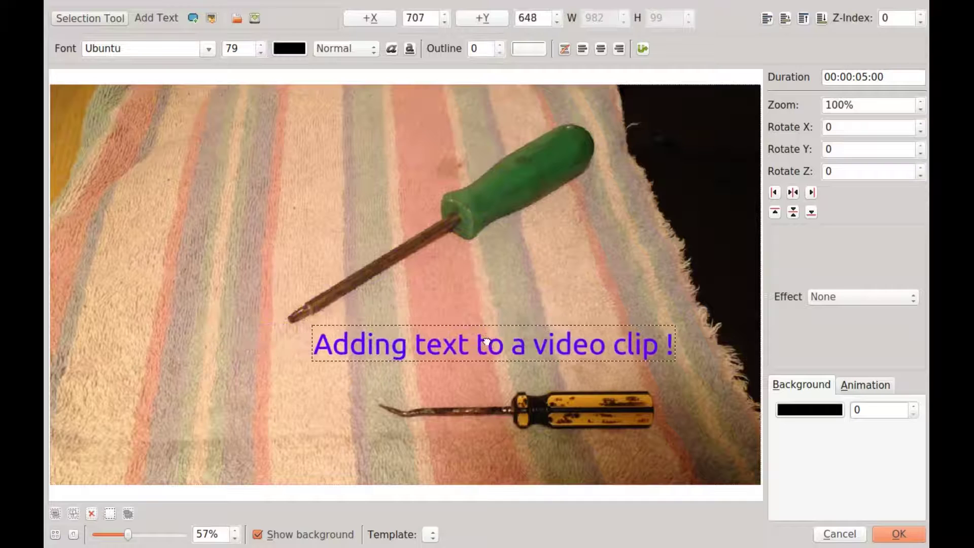
- Save the title, place it at 00:00 on Video 1, lengthen it slightly, and play it back
click(898, 533)
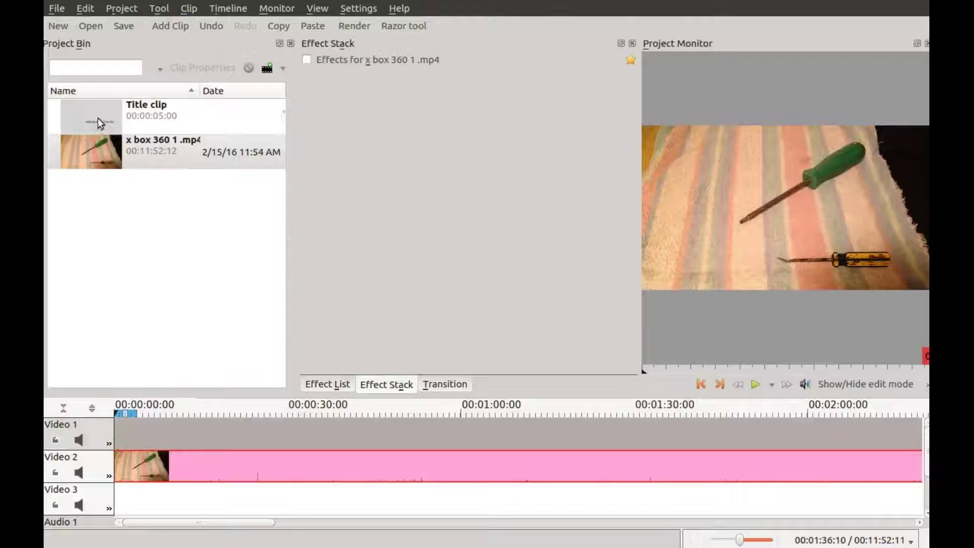
drag(98, 117, 152, 438)
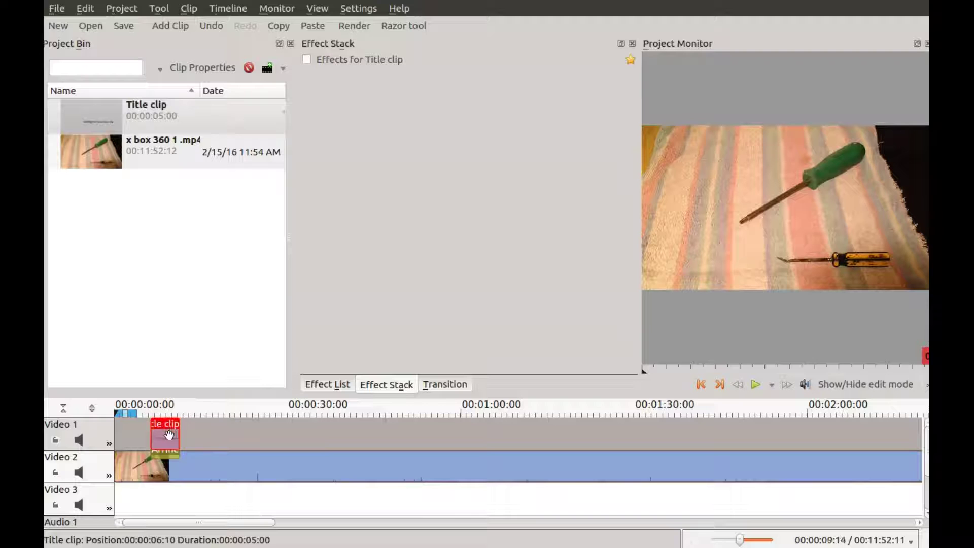
drag(168, 435, 134, 433)
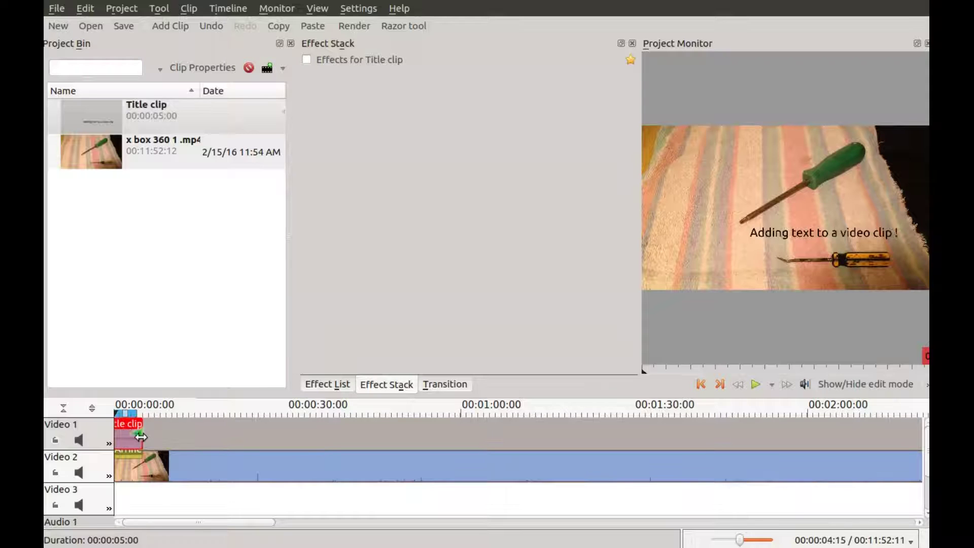
drag(143, 436, 169, 440)
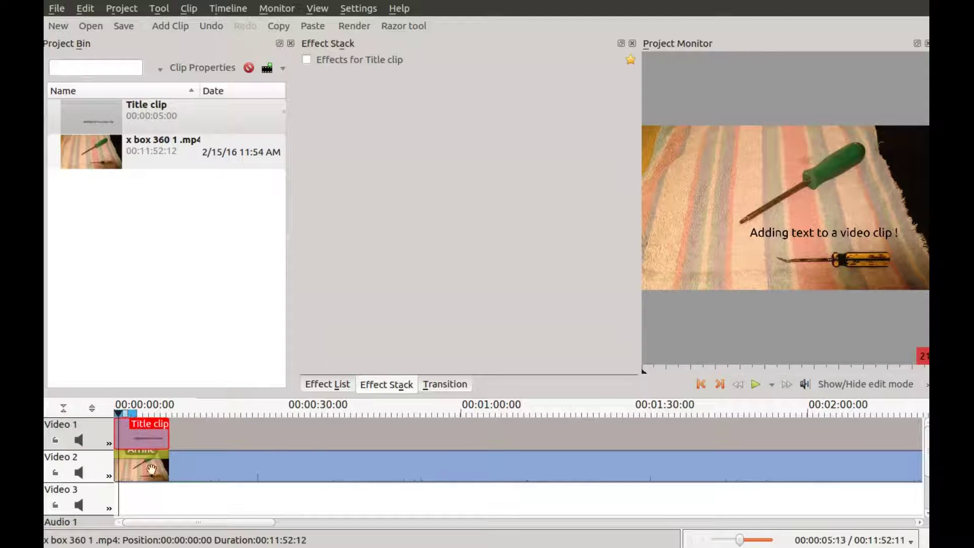
click(184, 477)
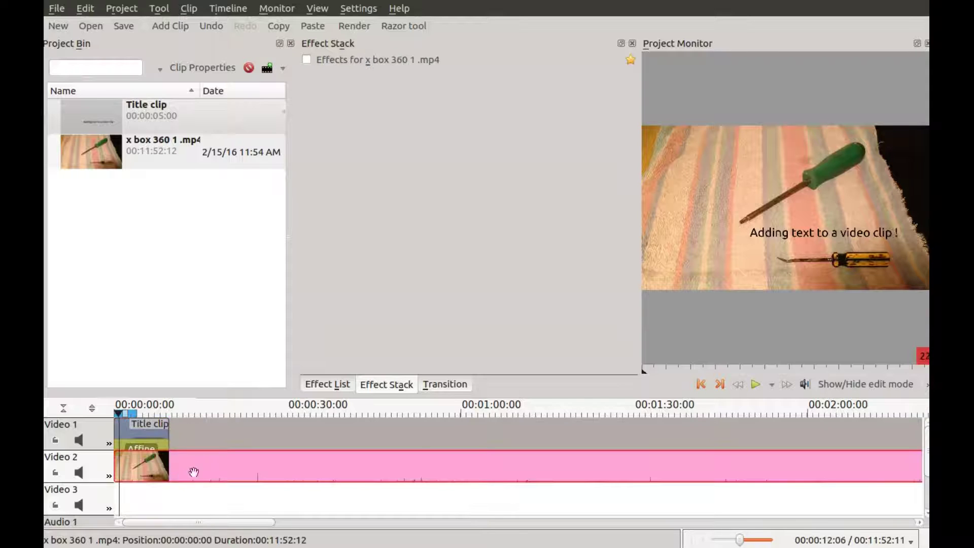
click(756, 384)
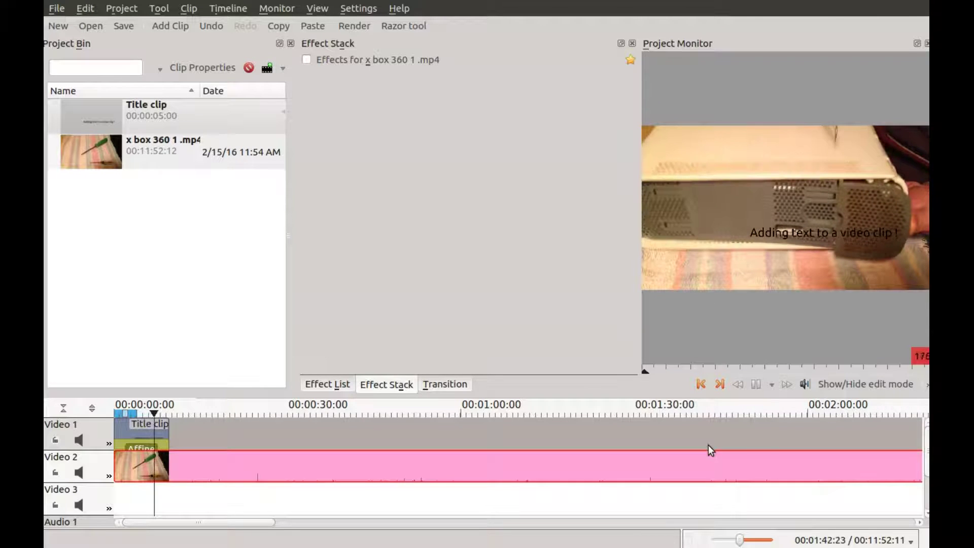
- Reopen the Title clip and lower the caption to X 791, Y 962, beneath the yellow screwdriver
click(144, 434)
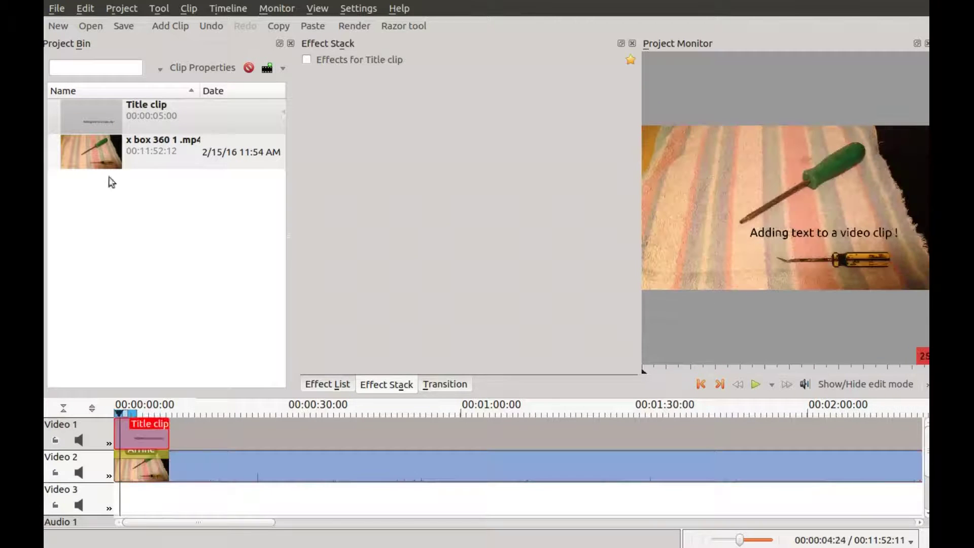
double_click(101, 114)
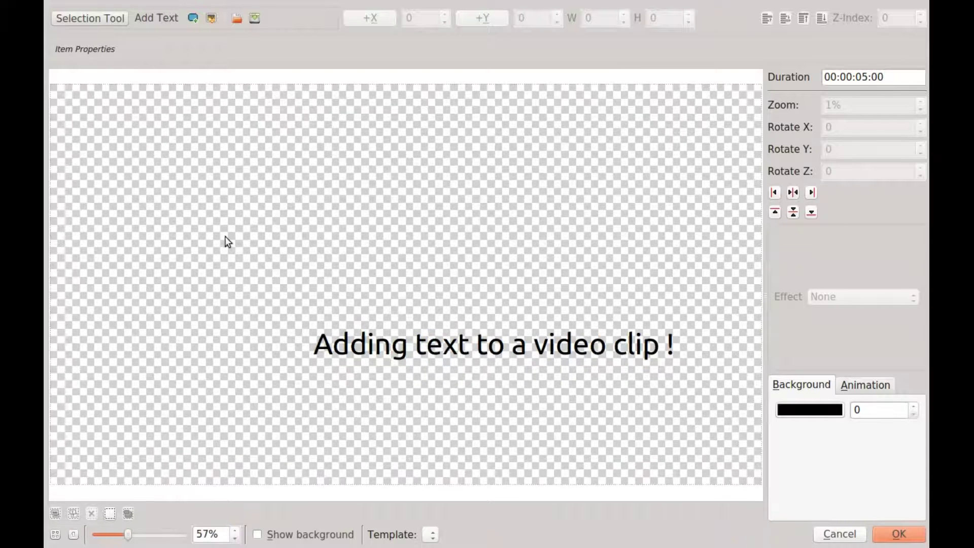
click(450, 346)
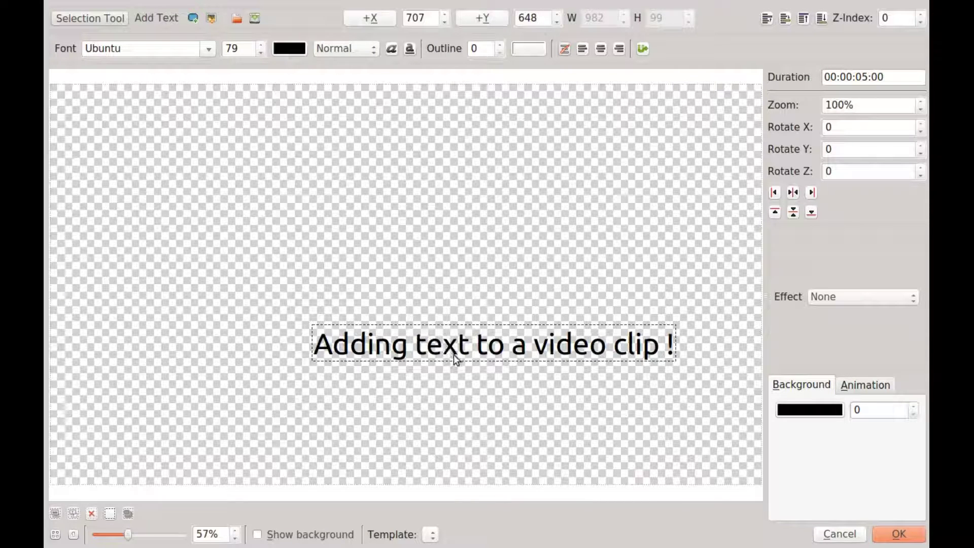
click(452, 356)
drag(453, 349, 484, 453)
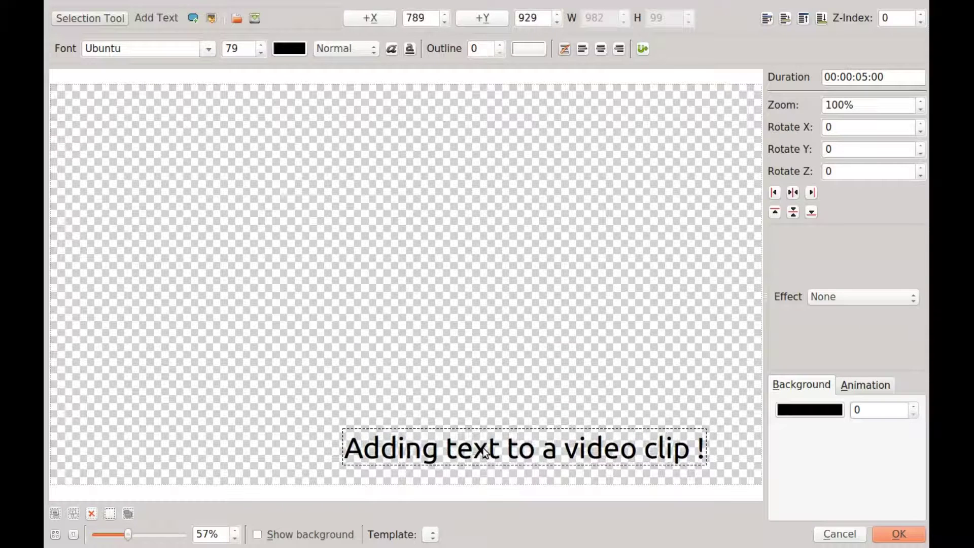
click(258, 535)
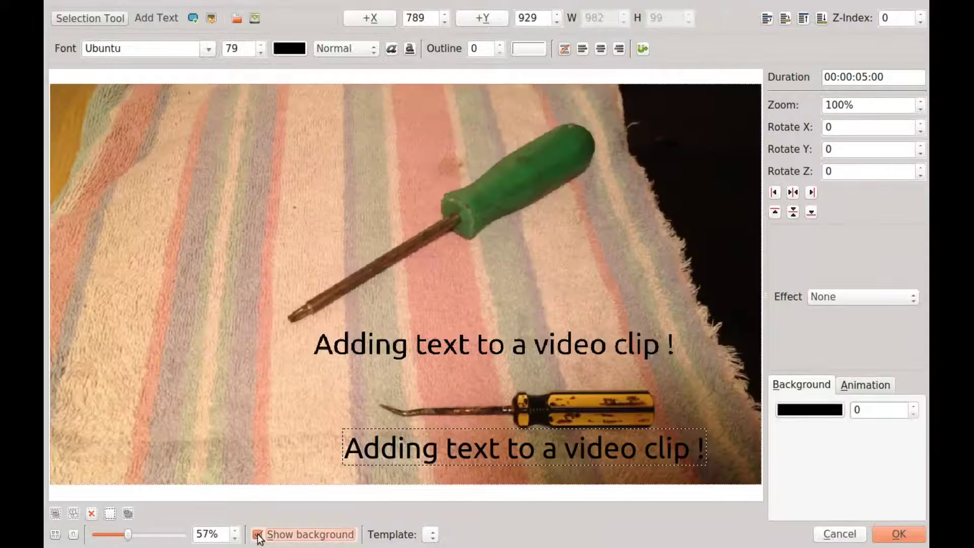
drag(508, 448, 509, 460)
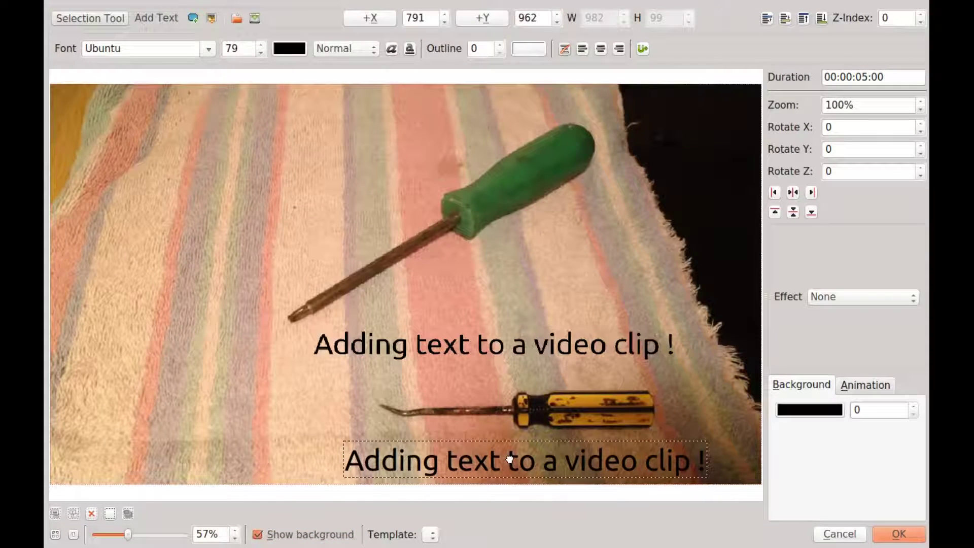
- Apply the edited title and play the timeline to preview the lowered caption
click(899, 533)
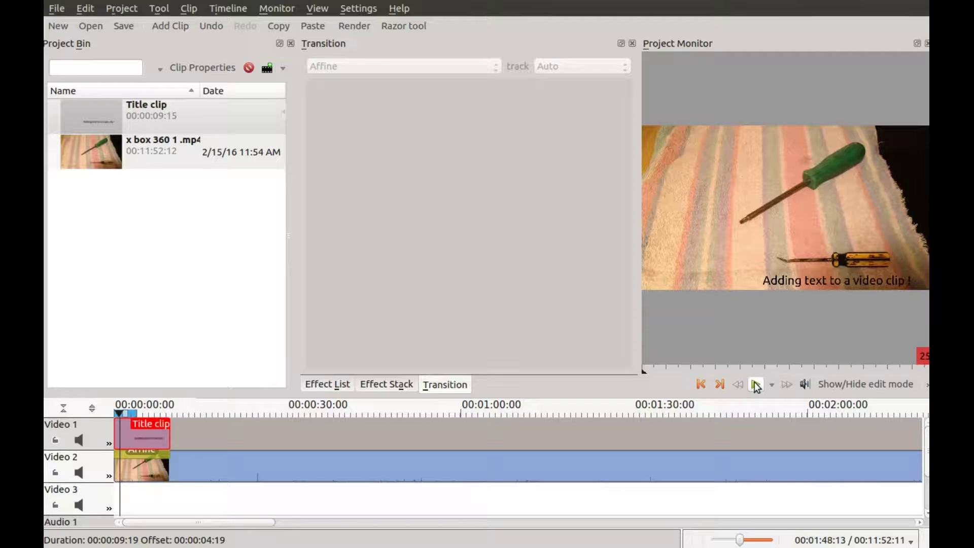
click(757, 387)
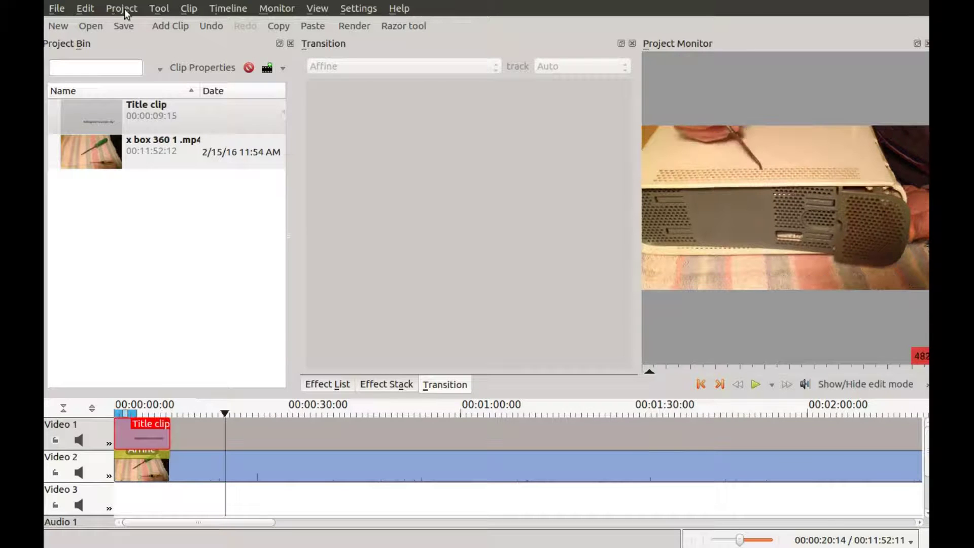
- Create a new title clip with #5500ff violet text and a text box at X 250, Y 115
click(121, 8)
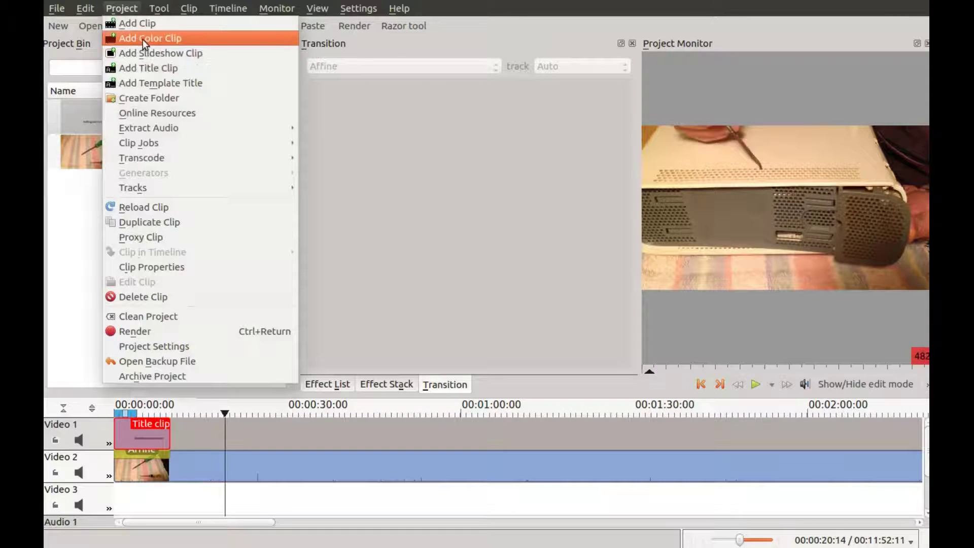
click(145, 68)
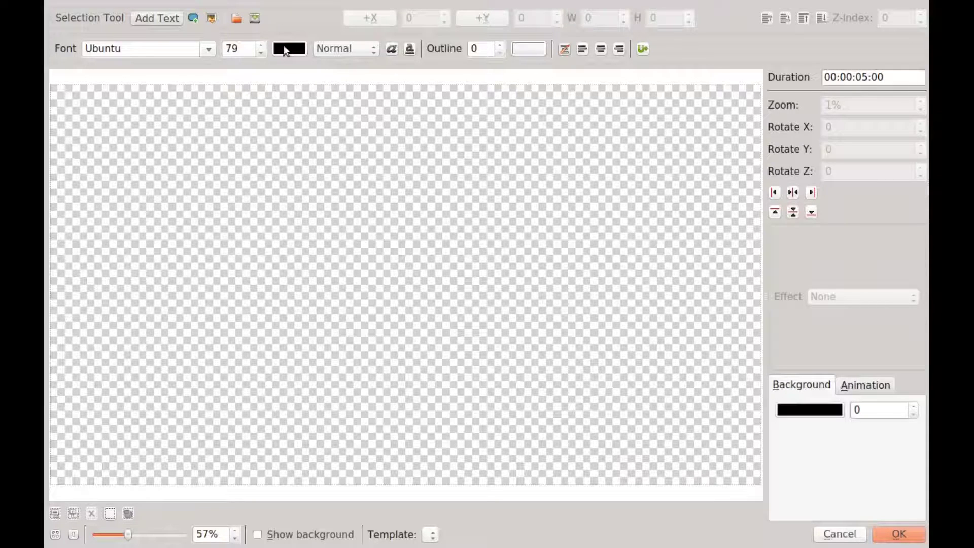
click(285, 48)
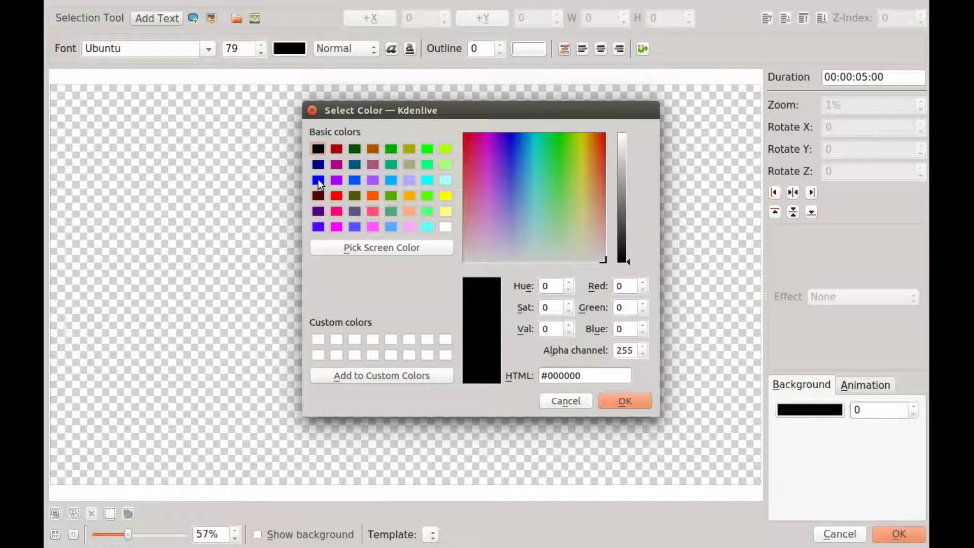
click(319, 226)
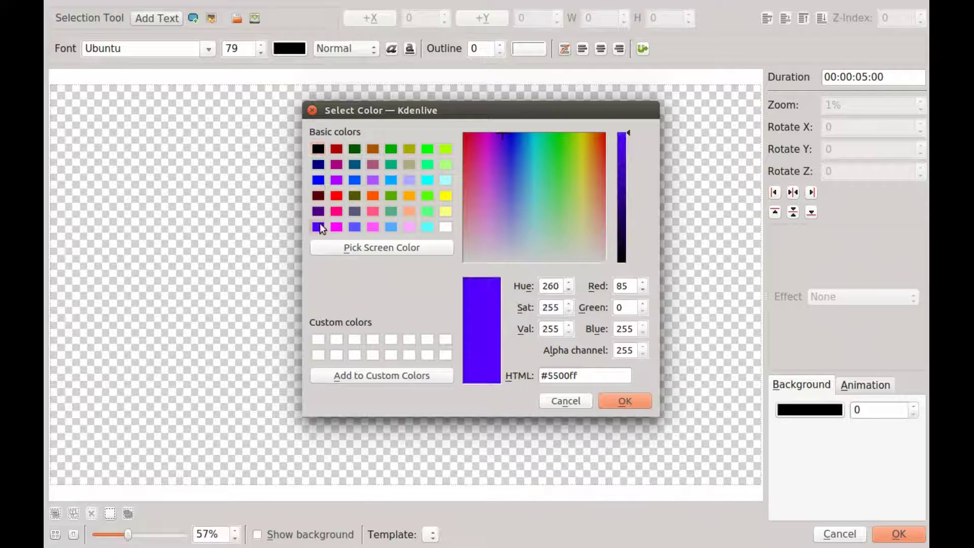
click(625, 402)
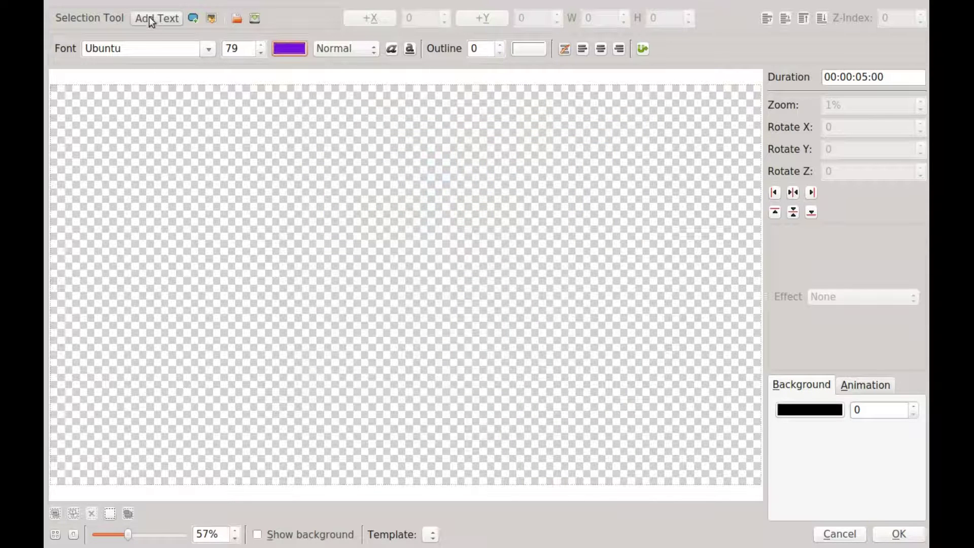
click(144, 143)
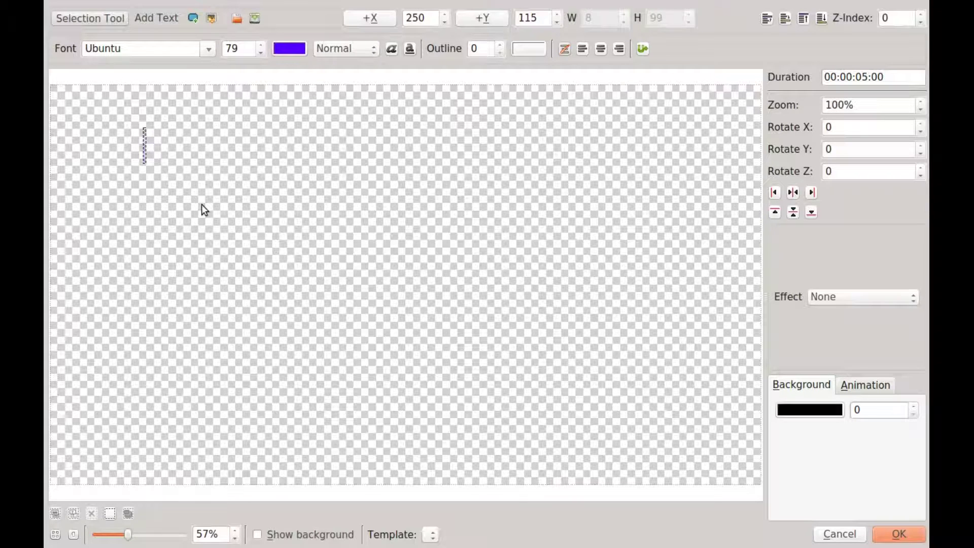
- Type the heading 'Cleaning the x - box 360' into the text item
text(C)
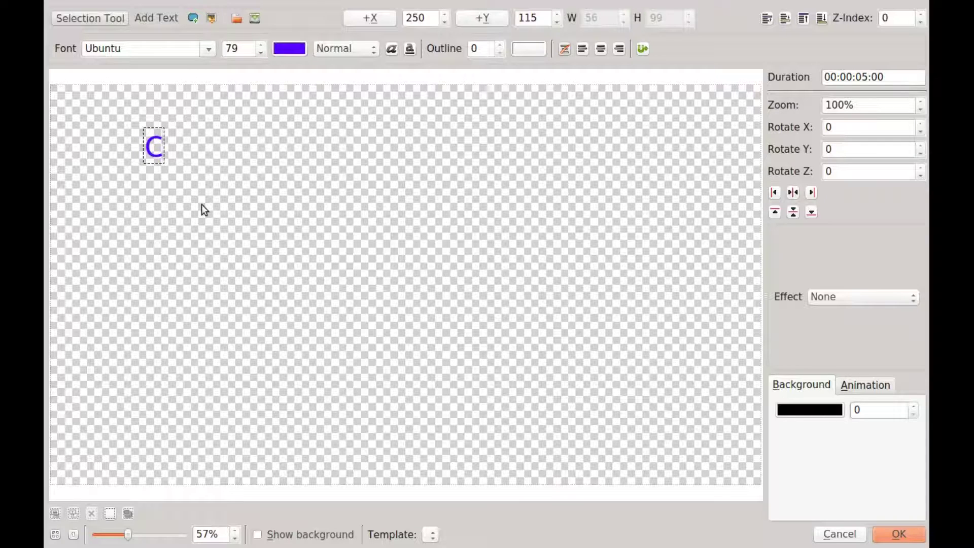
text(leaning)
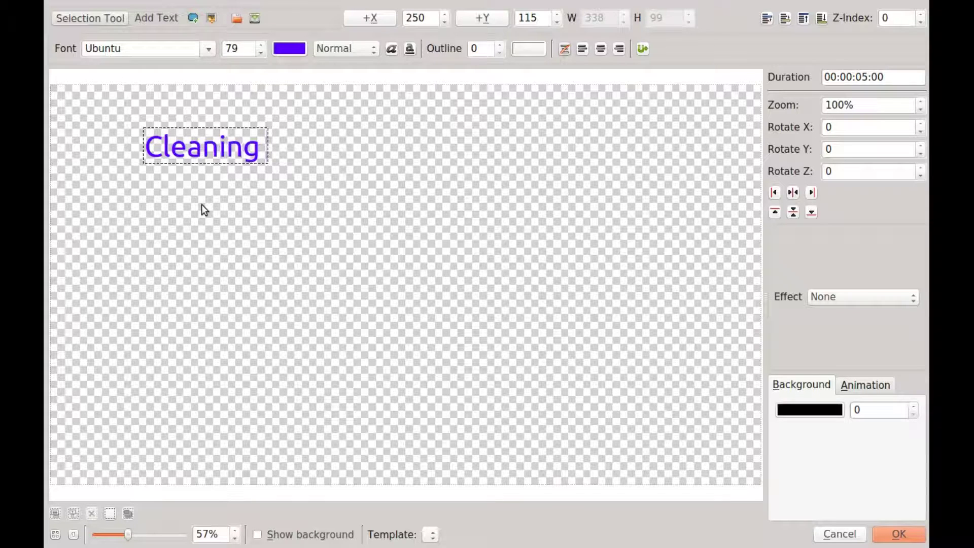
text( the )
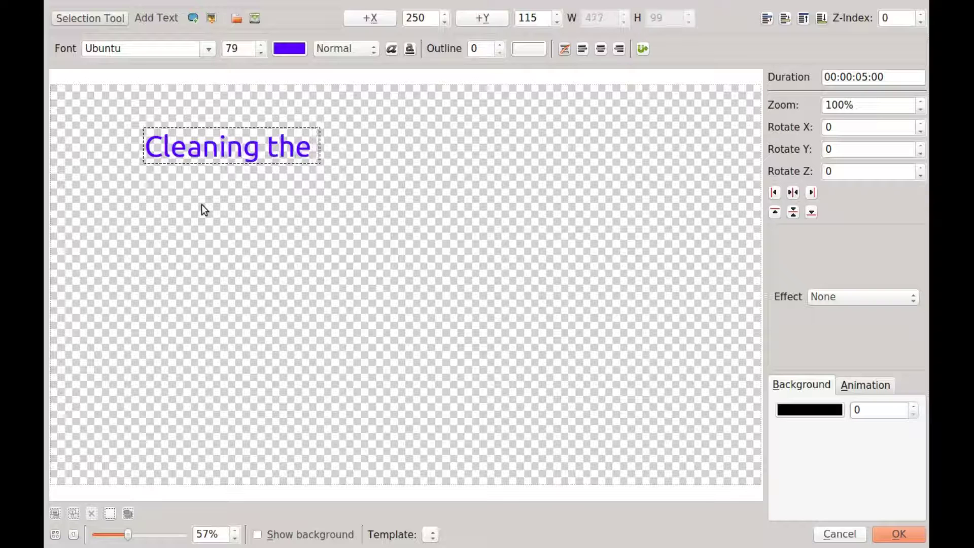
text(x - )
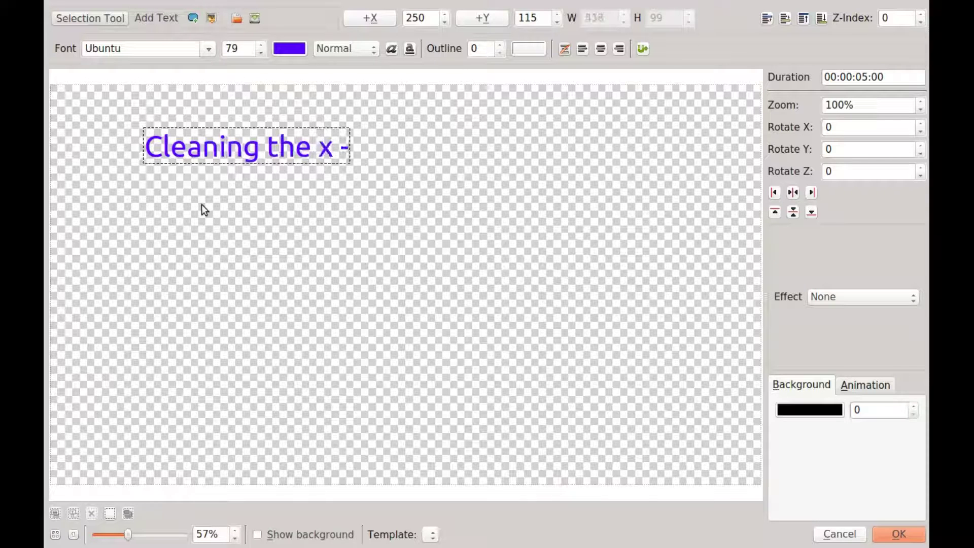
text(bo)
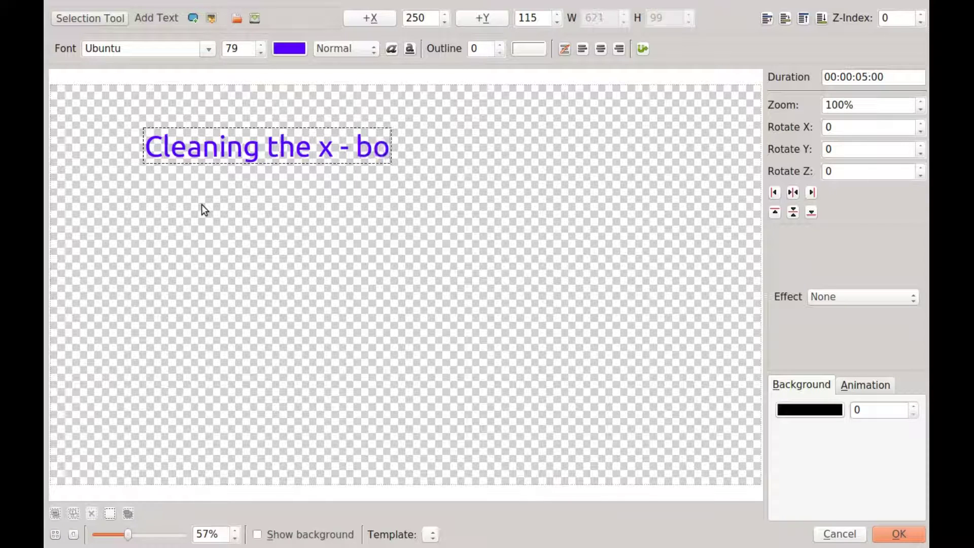
text(x)
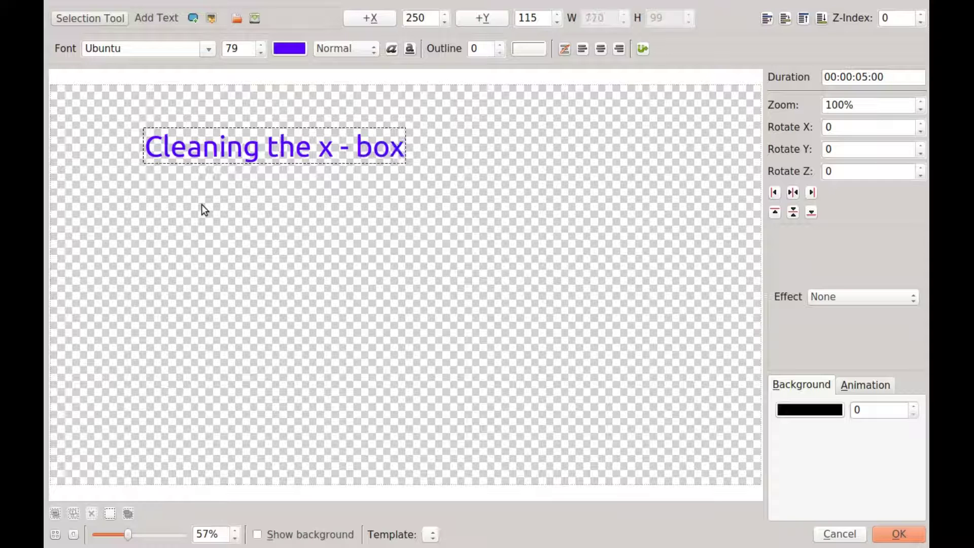
text( 360)
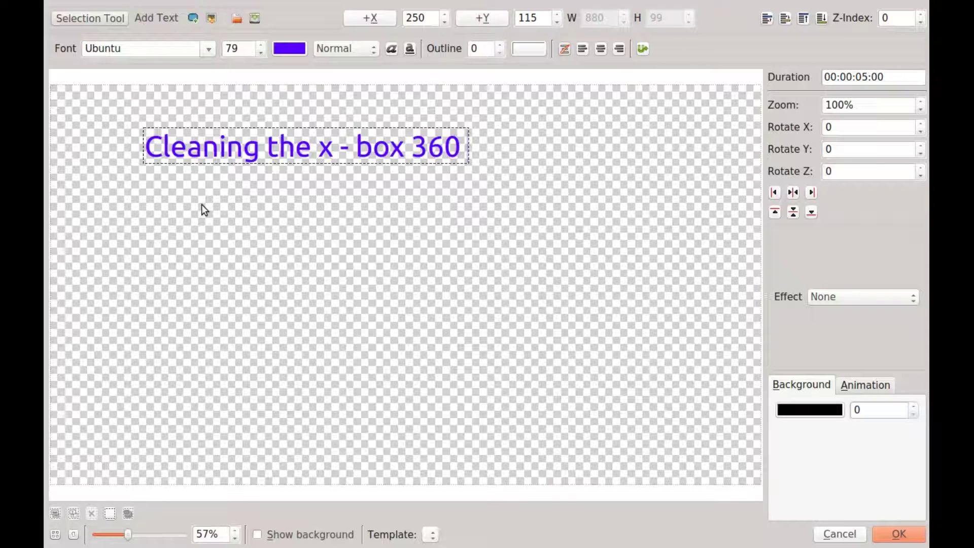
- Move the violet heading to the top centre over the video and save it as a second Title clip
click(257, 534)
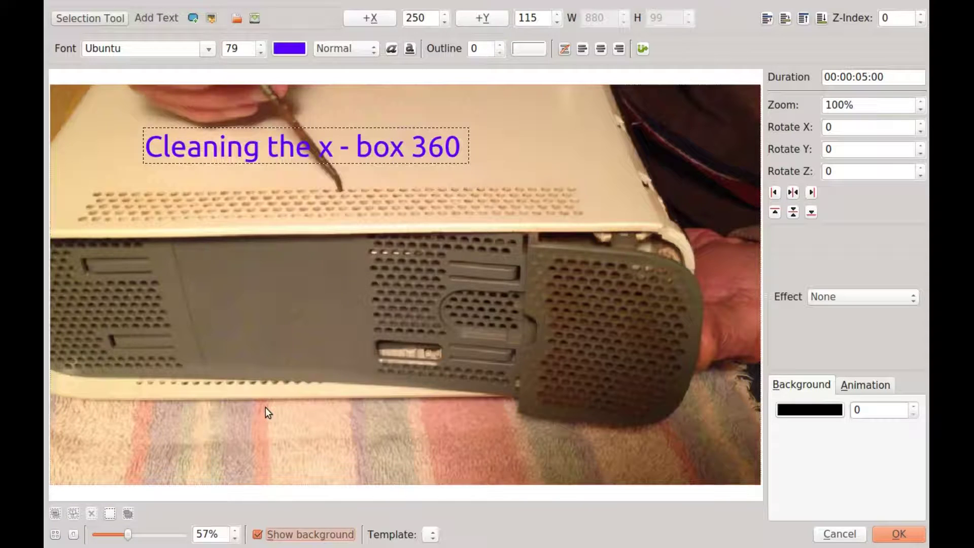
click(370, 201)
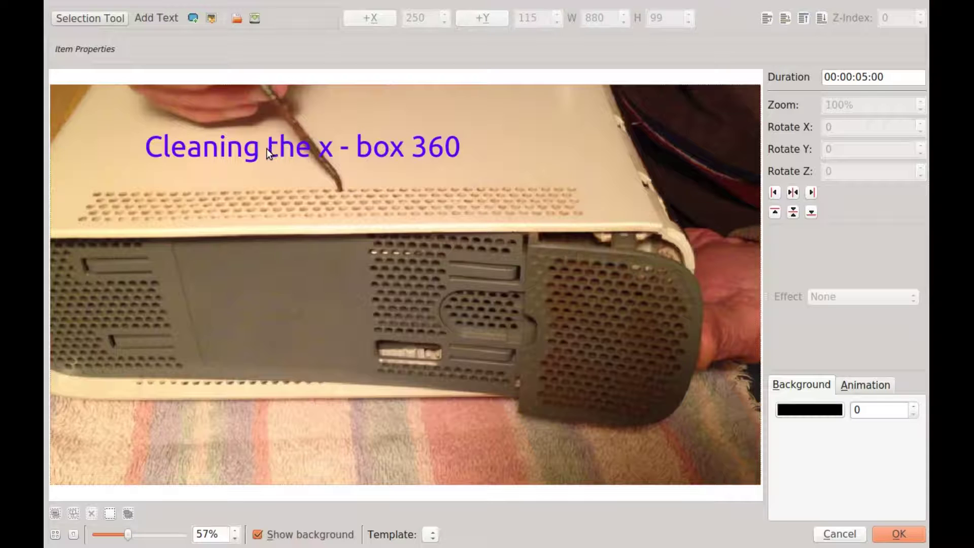
drag(261, 148, 429, 132)
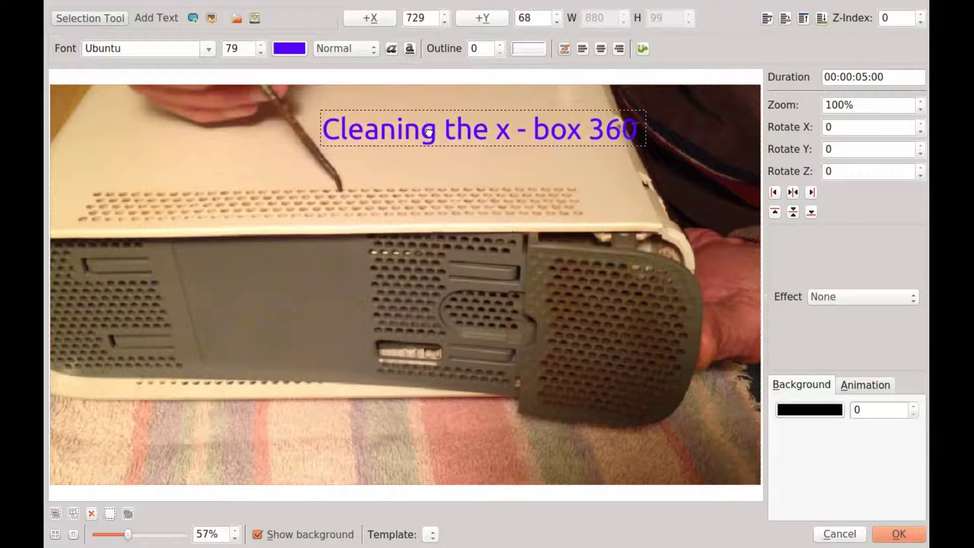
click(907, 539)
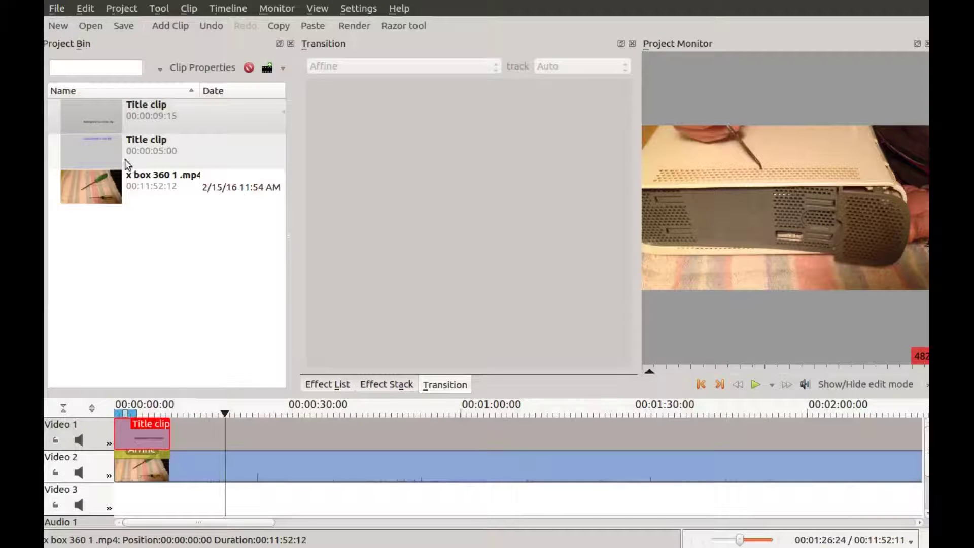
- Place the second Title clip on Video 1 near 00:00:20, lengthen it, and play the preview
drag(103, 150, 224, 438)
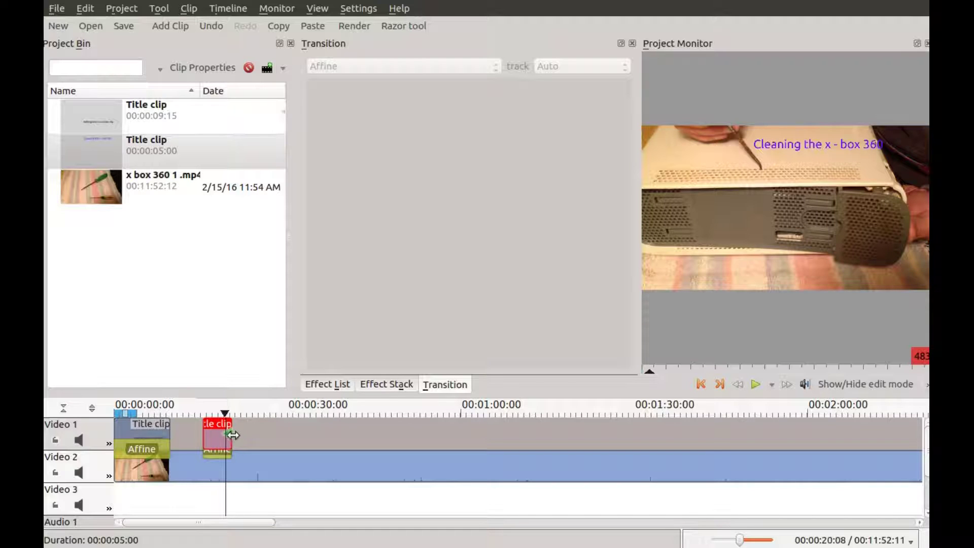
drag(231, 435, 251, 441)
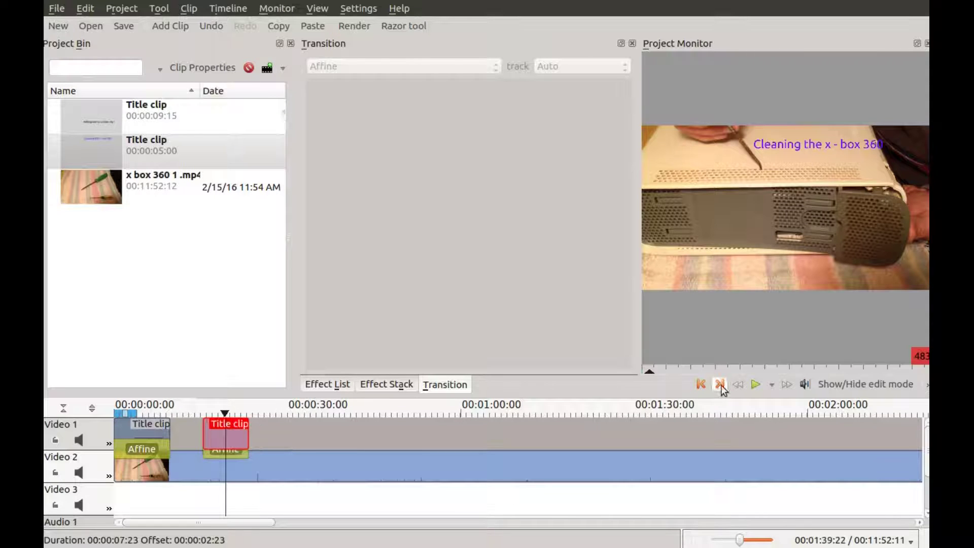
click(755, 384)
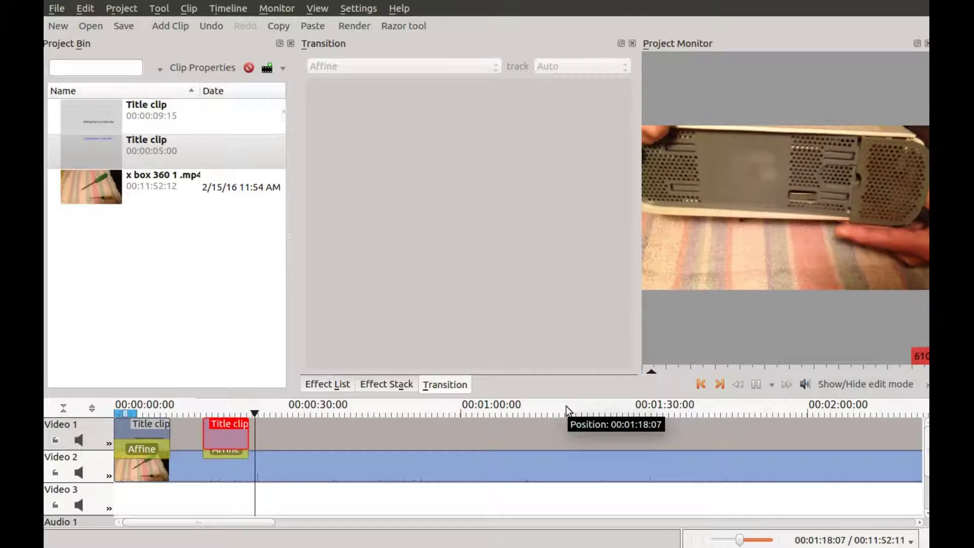
click(123, 9)
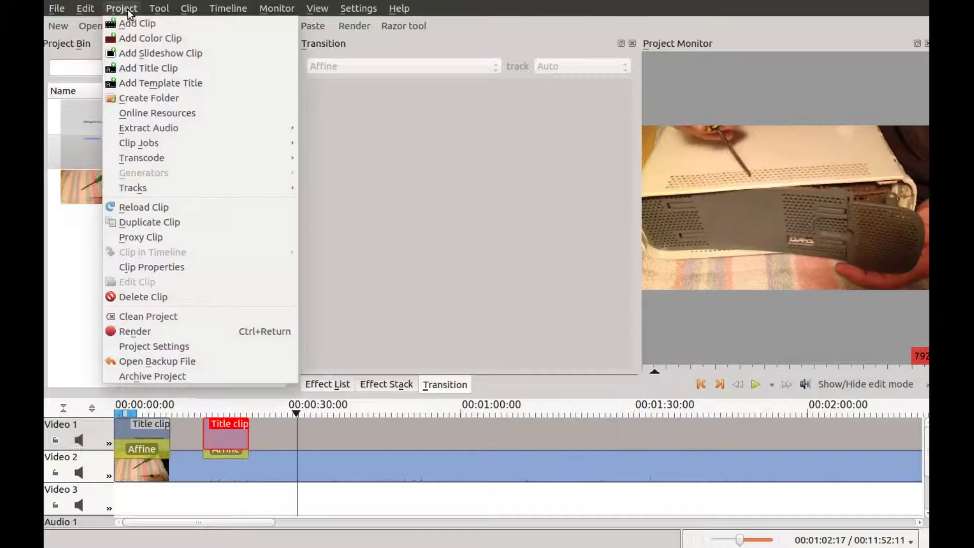
- Start a new title clip and set the text colour to dark red #aa0000
click(133, 69)
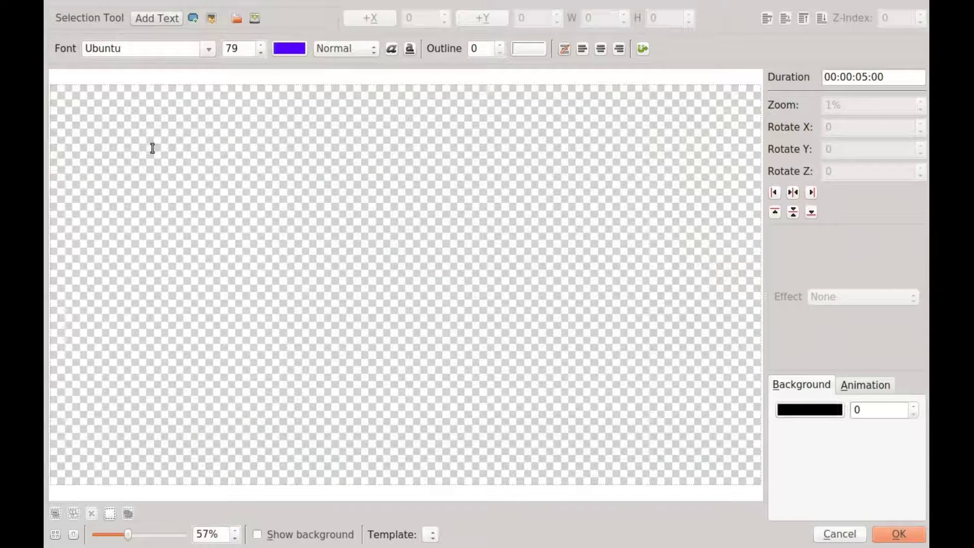
click(291, 49)
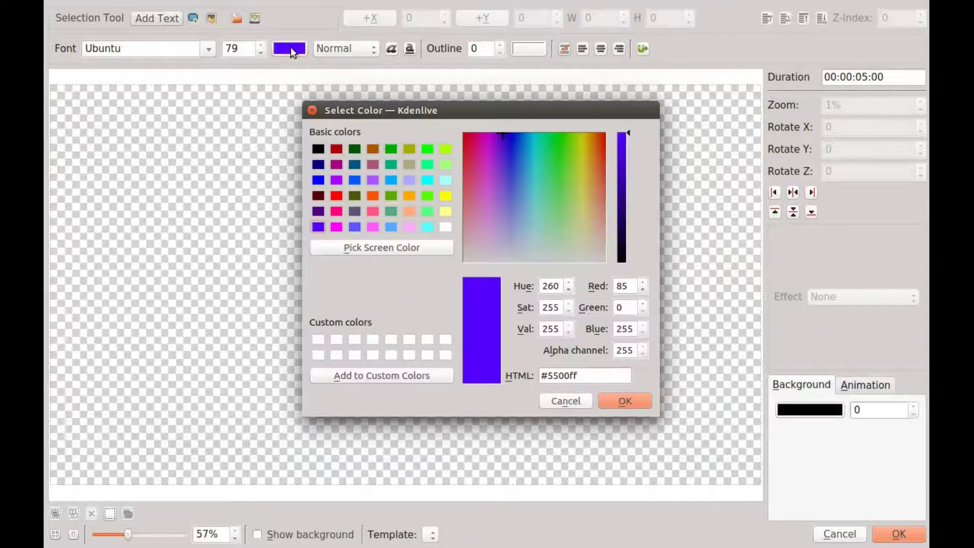
click(337, 148)
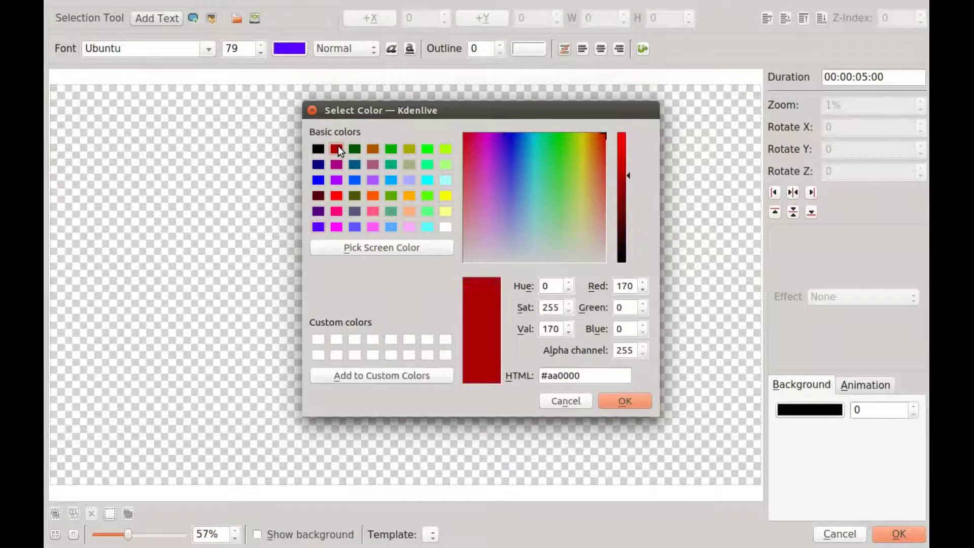
click(626, 401)
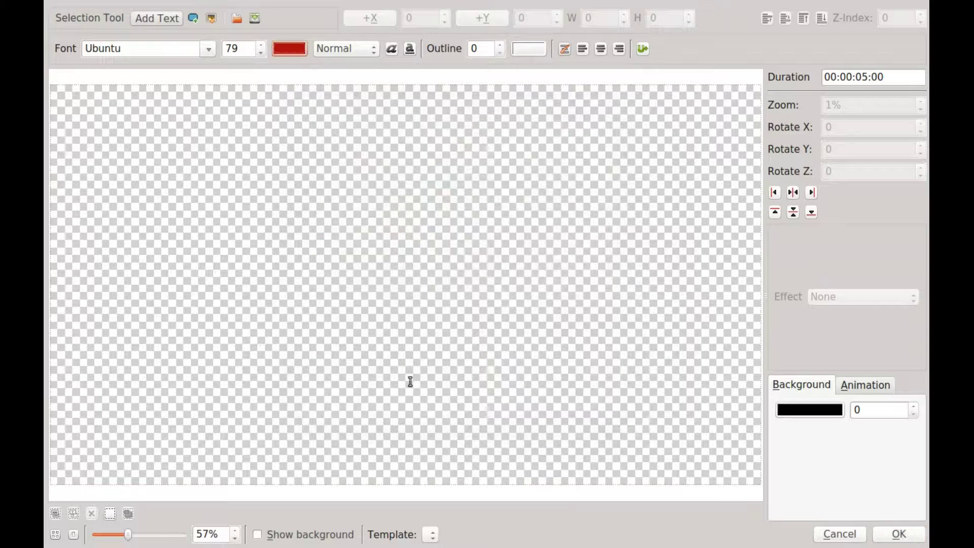
- Add the text 'Time to use animation' near the frame's top left
click(156, 153)
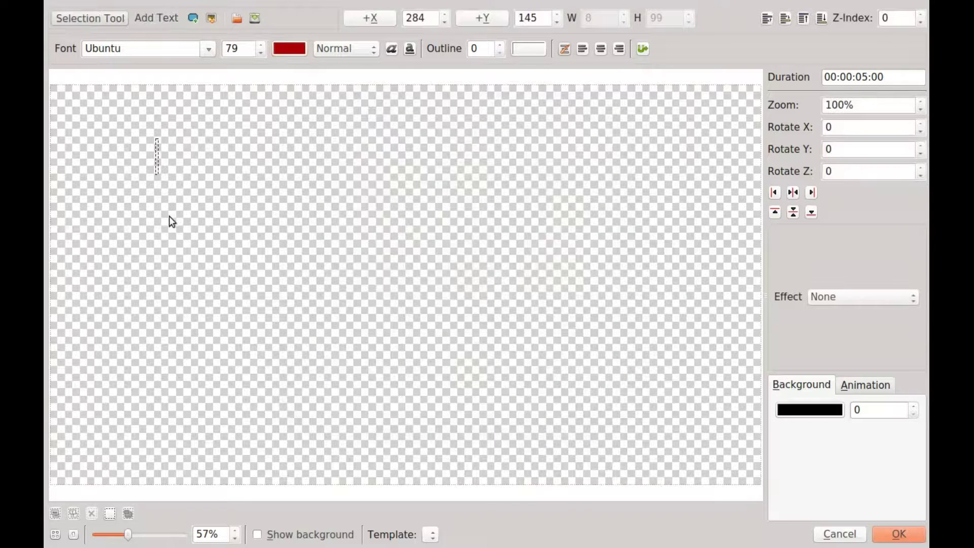
text(Time)
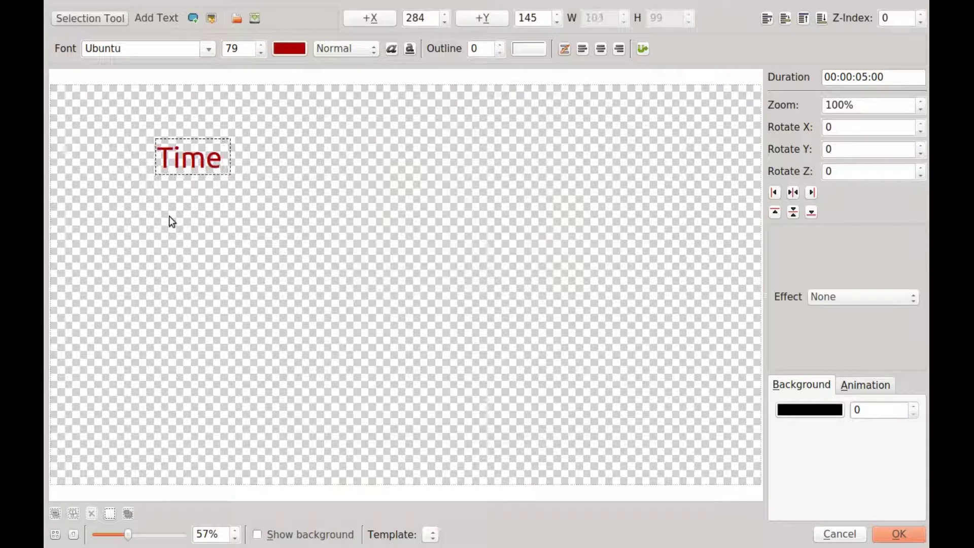
text( to)
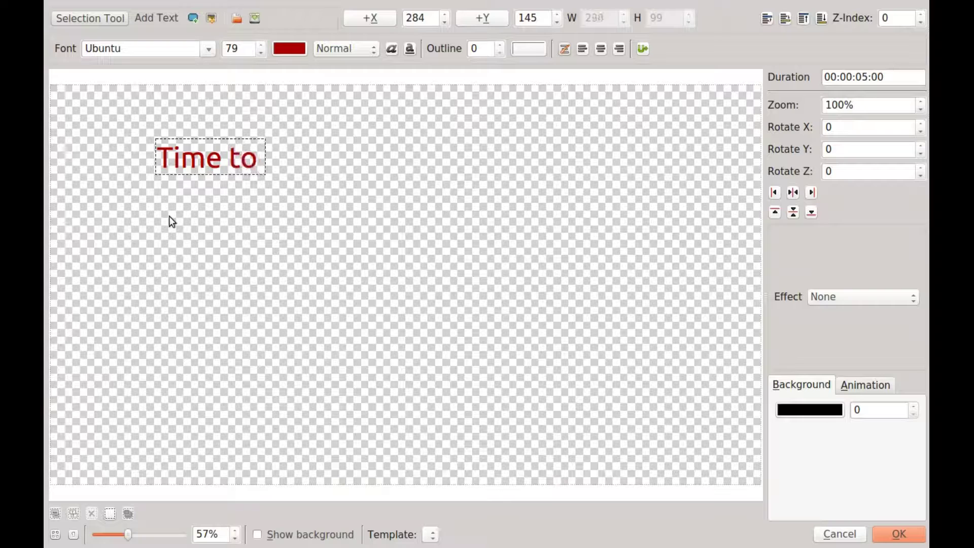
text( ani)
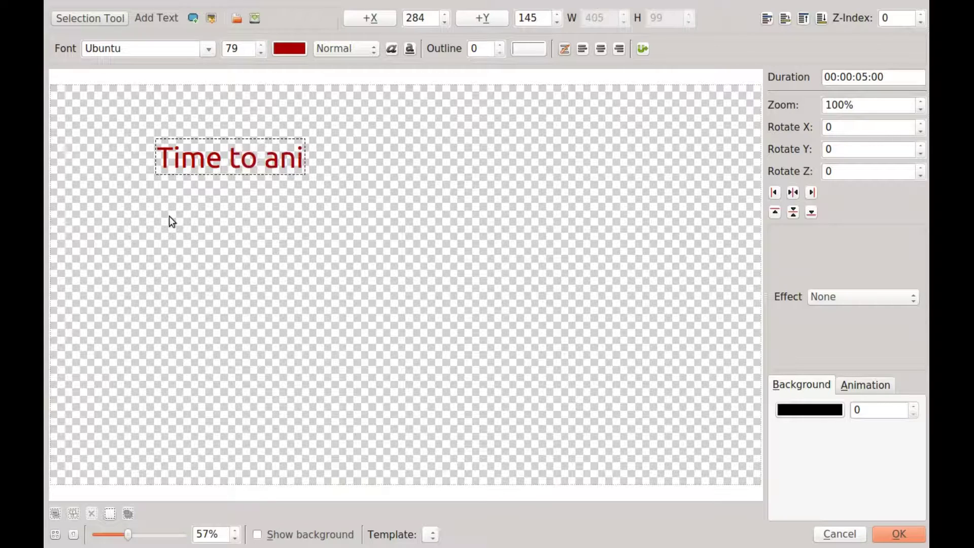
key(BackSpace)
key(BackSpace)
key(BackSpace)
text(u)
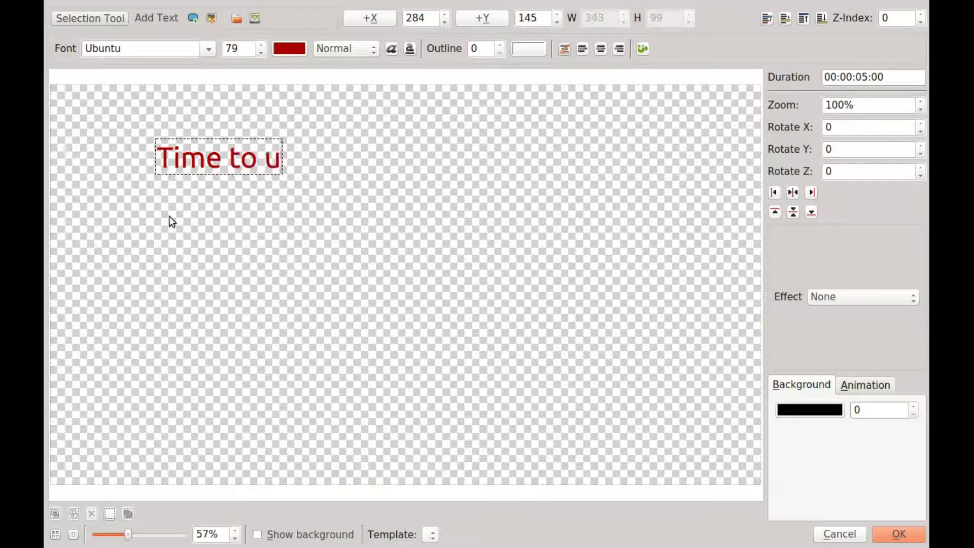
text(se)
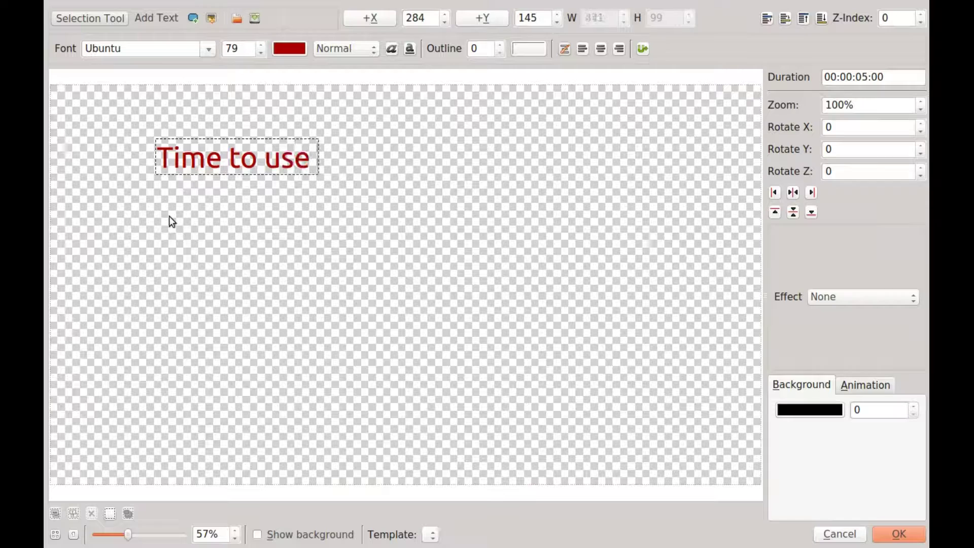
text( anima)
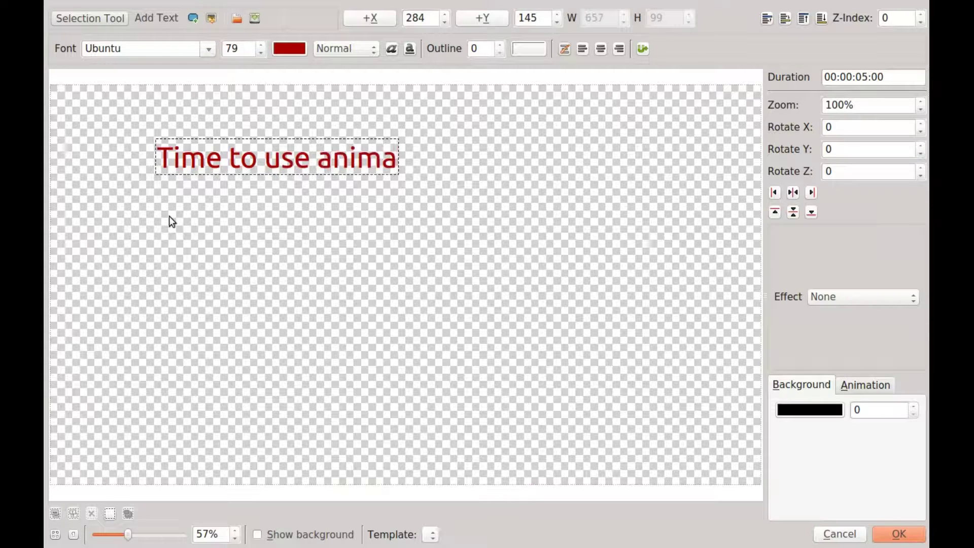
text(tio)
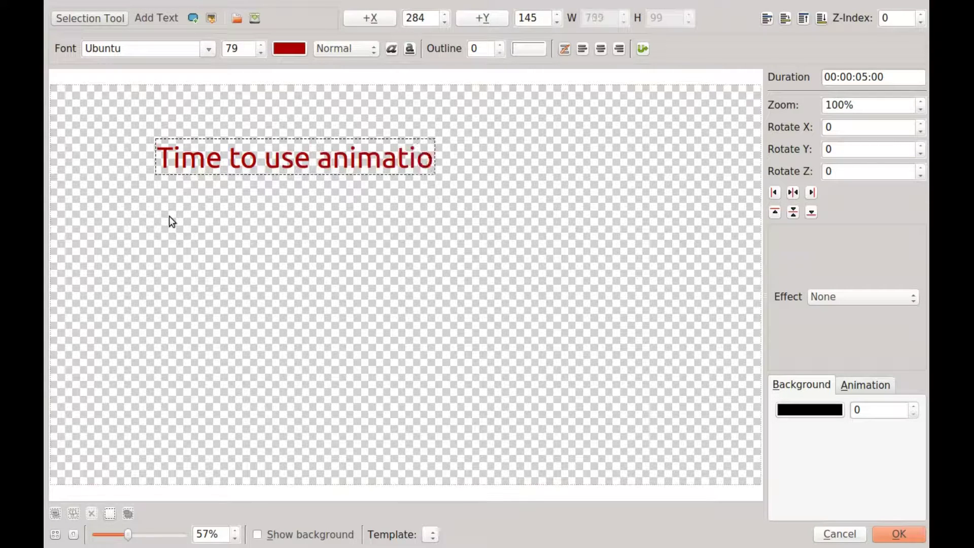
text(n)
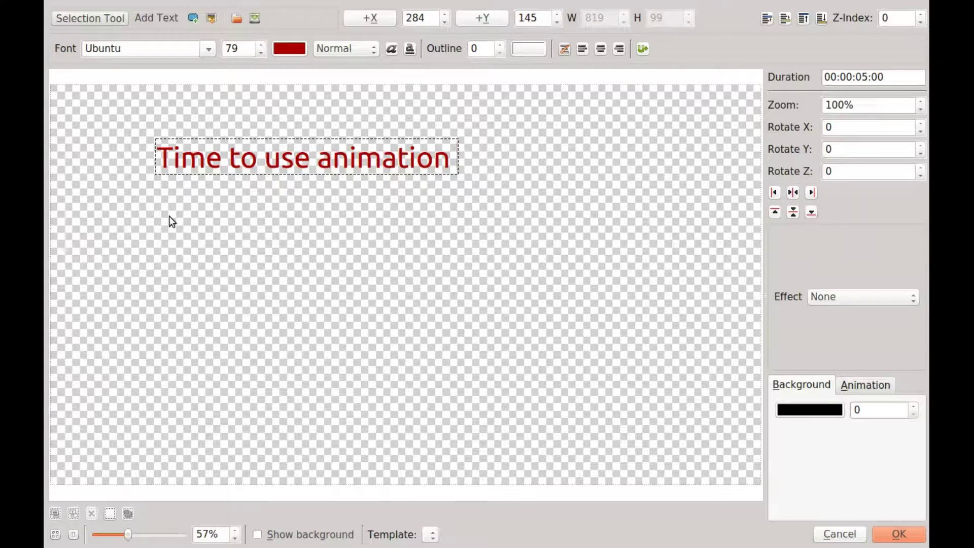
- Show the video background, offset the animation start frame right and down, and save the title
click(258, 535)
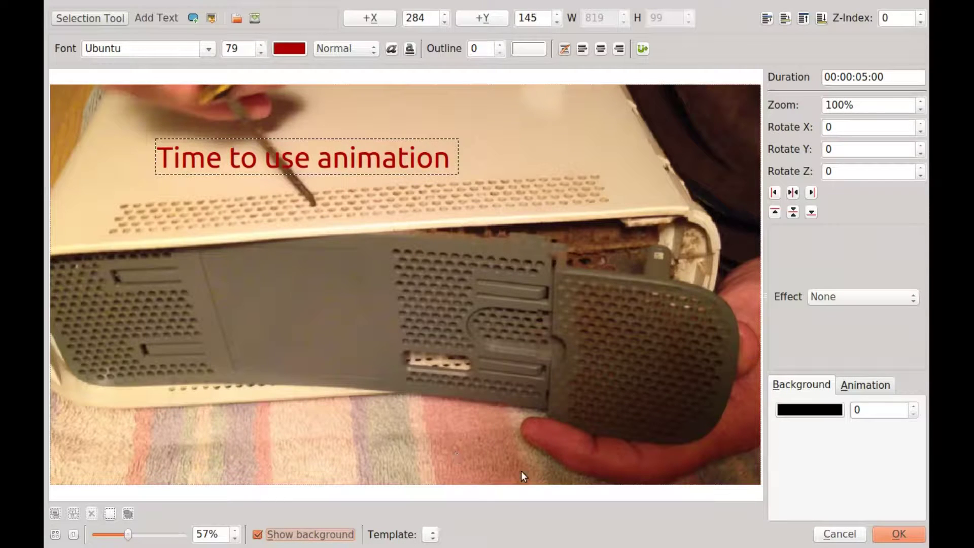
click(867, 389)
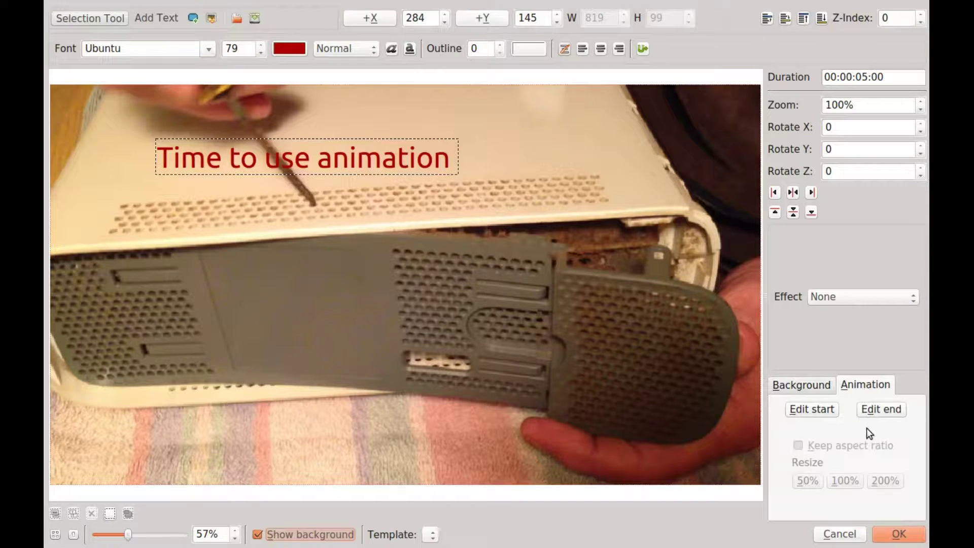
click(807, 410)
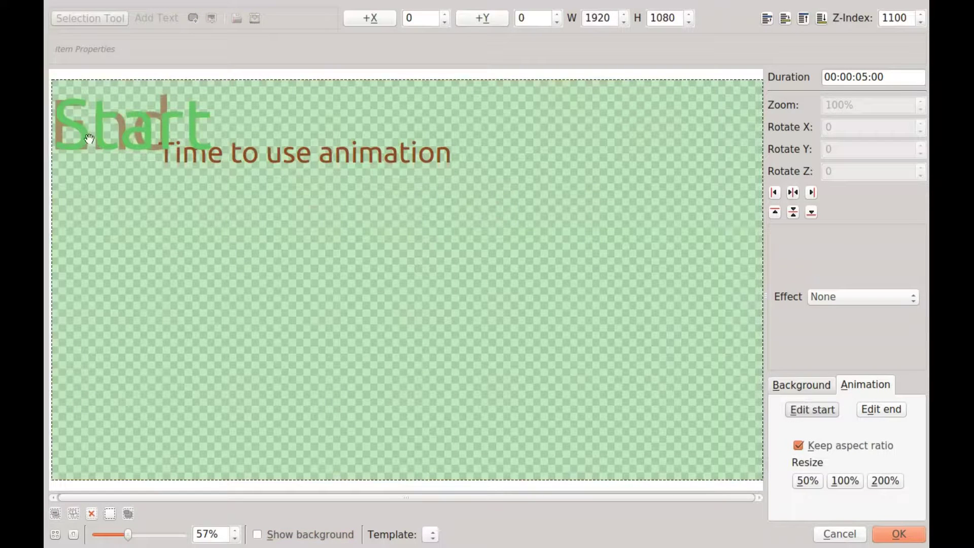
drag(154, 134, 794, 145)
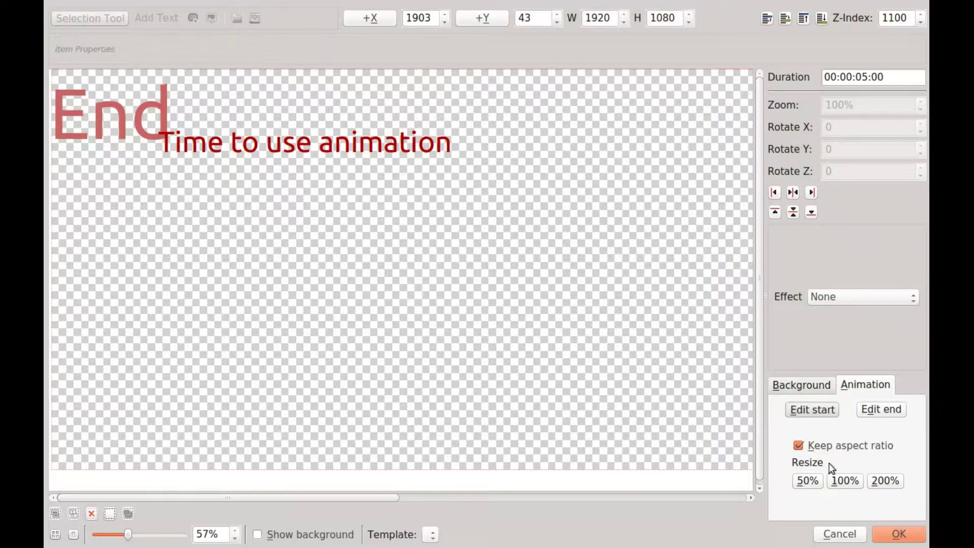
click(899, 535)
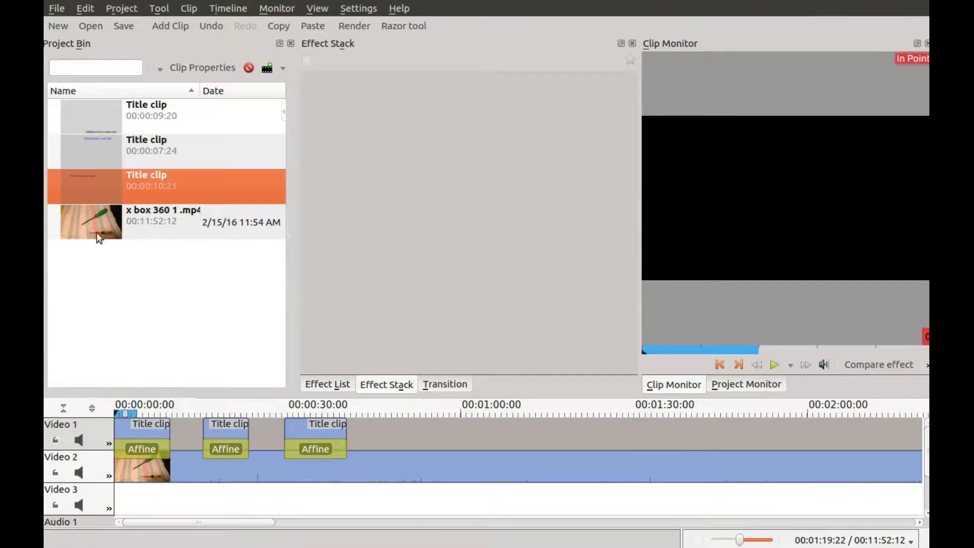
- Preview the 'Time to use animation' title in the Clip Monitor, then reopen it for editing
click(90, 222)
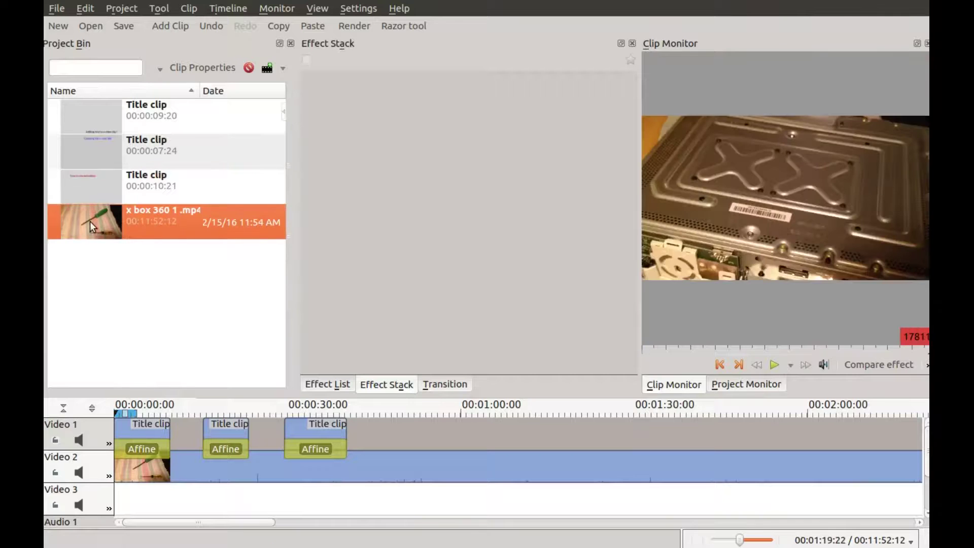
click(95, 187)
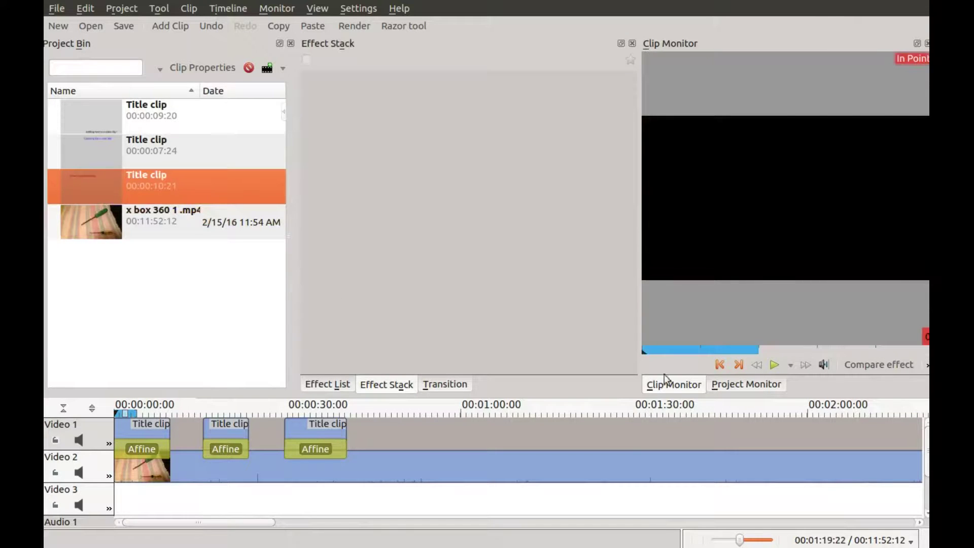
click(776, 366)
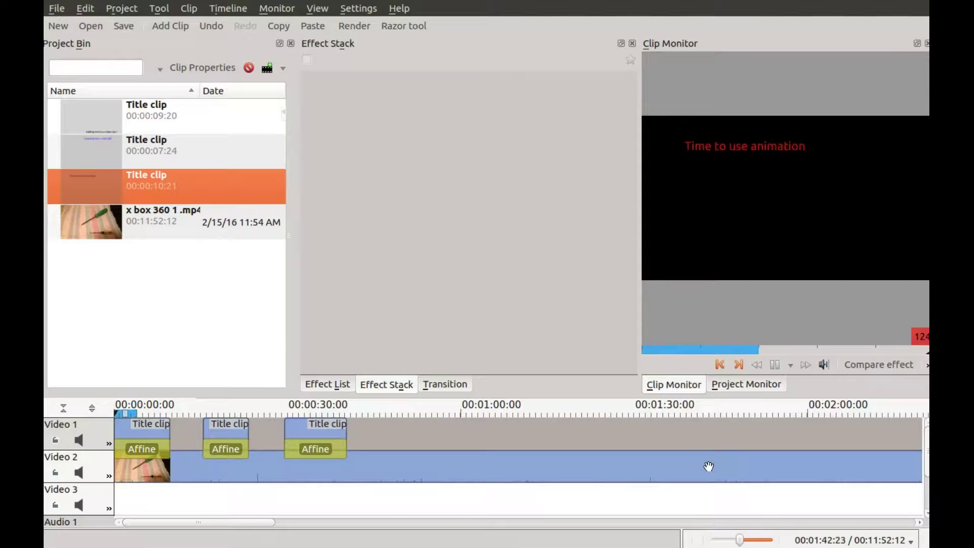
double_click(92, 184)
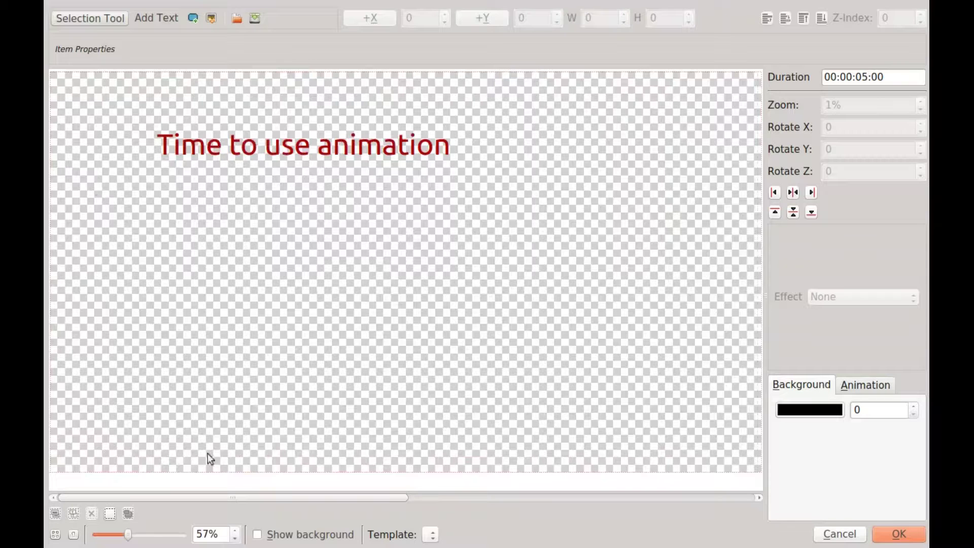
click(257, 536)
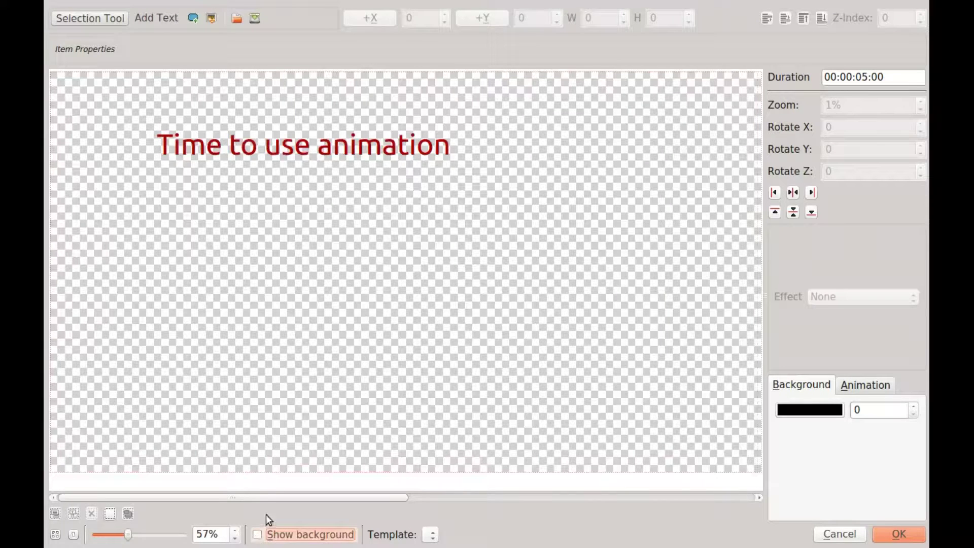